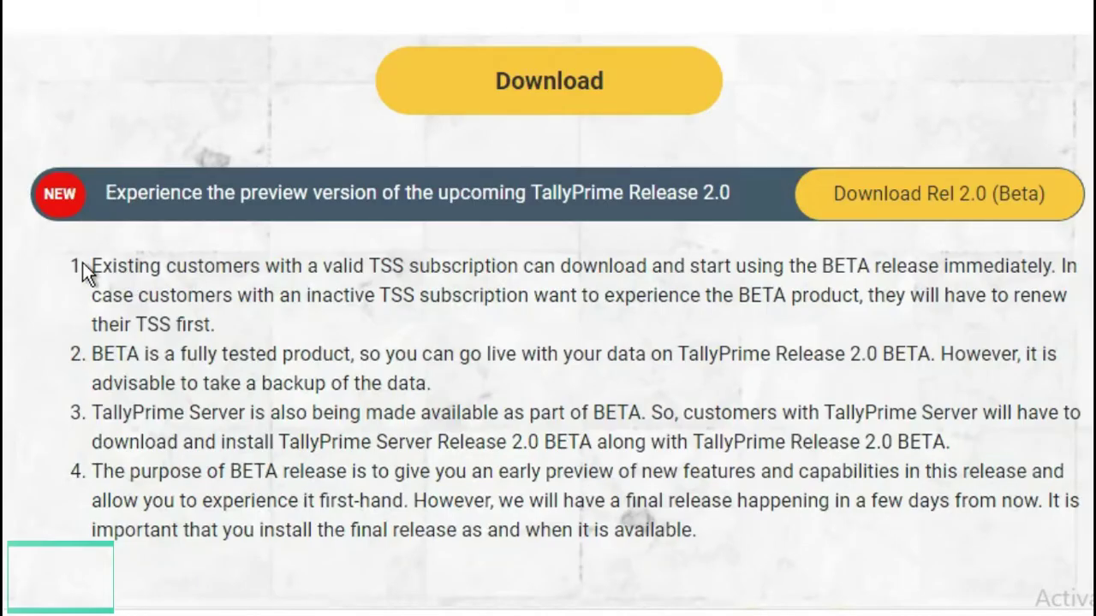
Highlight the beta release notes, then open the GSTR-1 report via Alt+G.
{"action": "left_click_drag", "start_coordinate": [82, 262], "coordinate": [823, 535]}
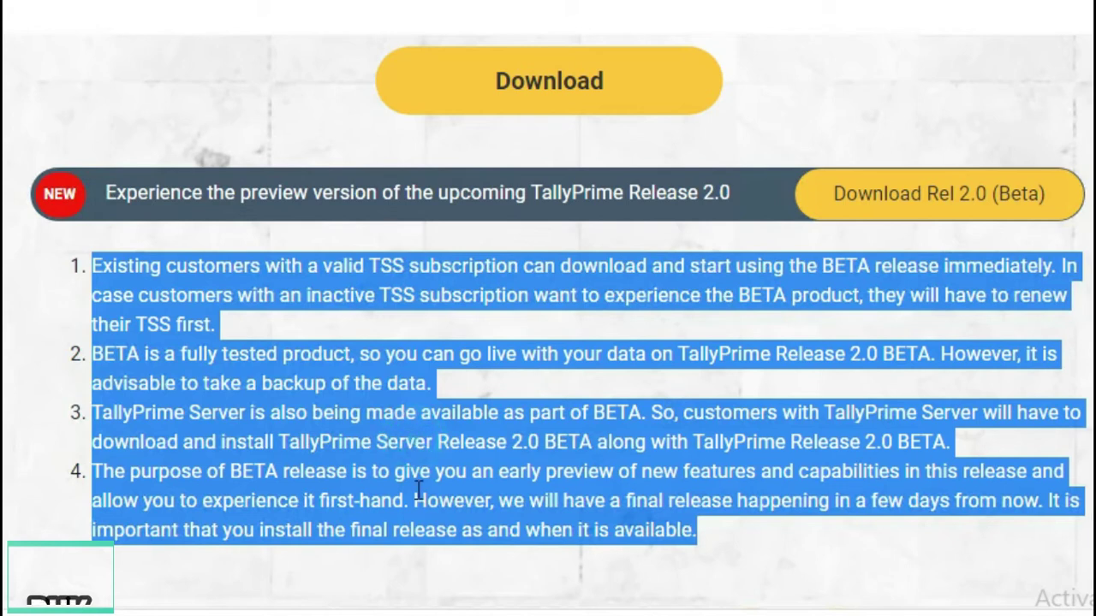
{"action": "left_click", "coordinate": [712, 555]}
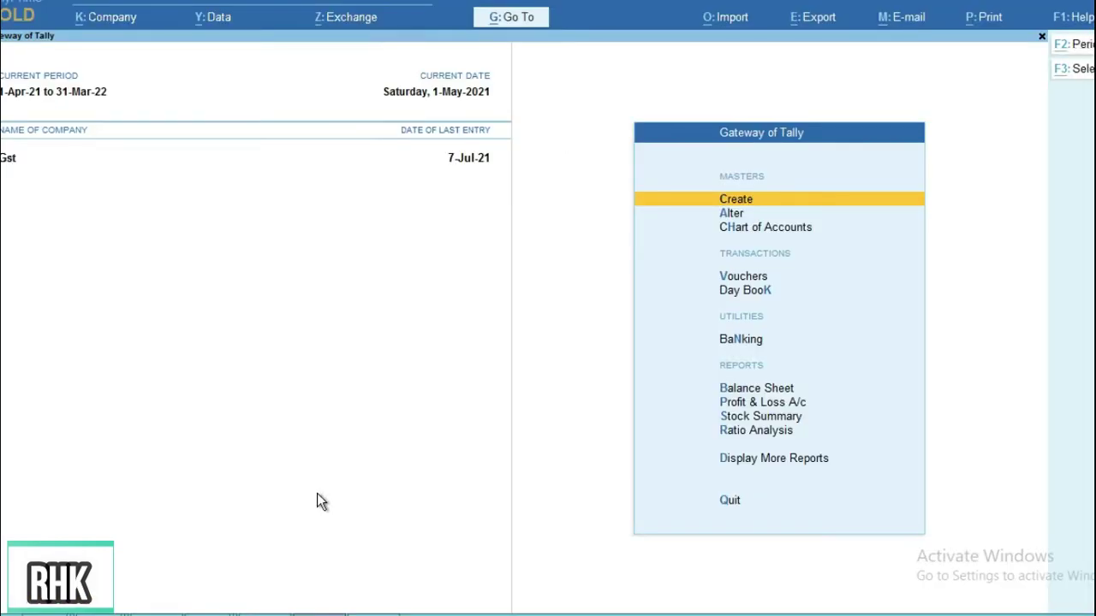
{"action": "key", "text": "alt+g"}
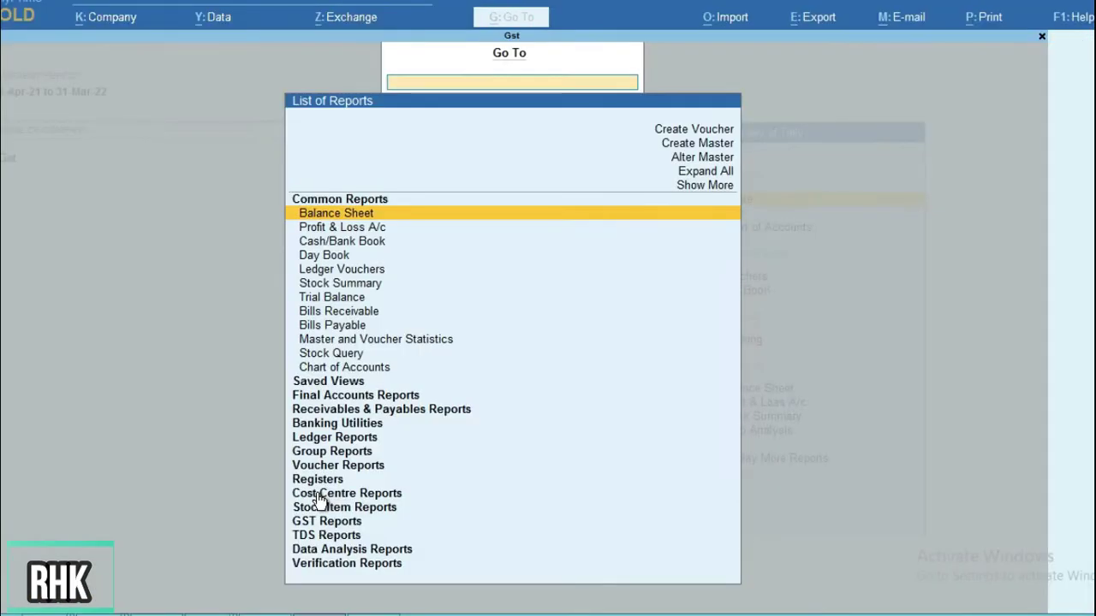
{"action": "type", "text": "Gstr-1"}
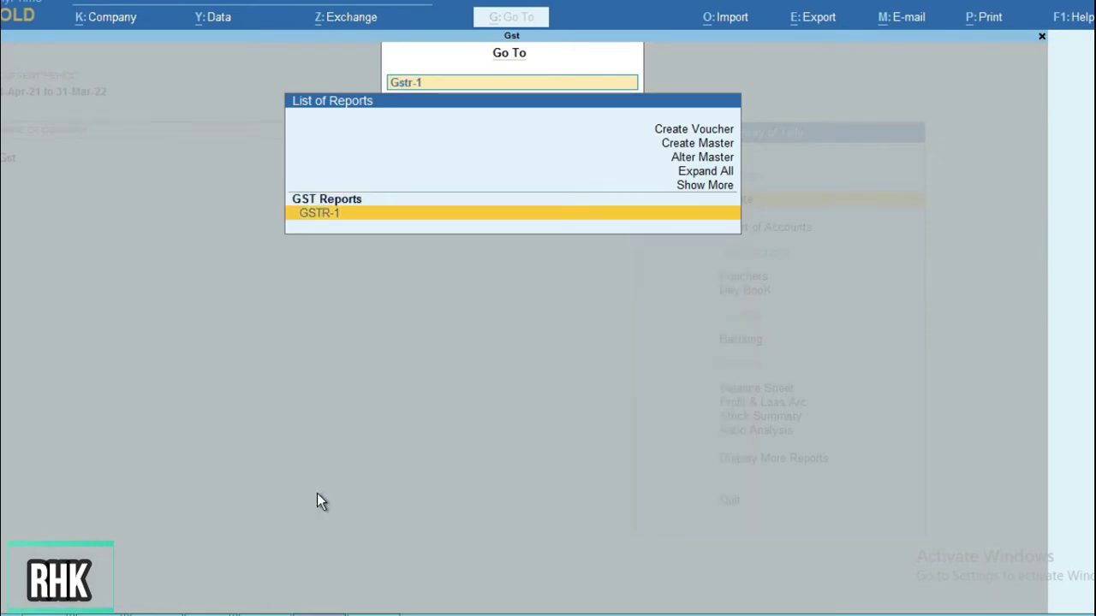
{"action": "key", "text": "Return"}
{"action": "key", "text": "Down"}
{"action": "key", "text": "Down"}
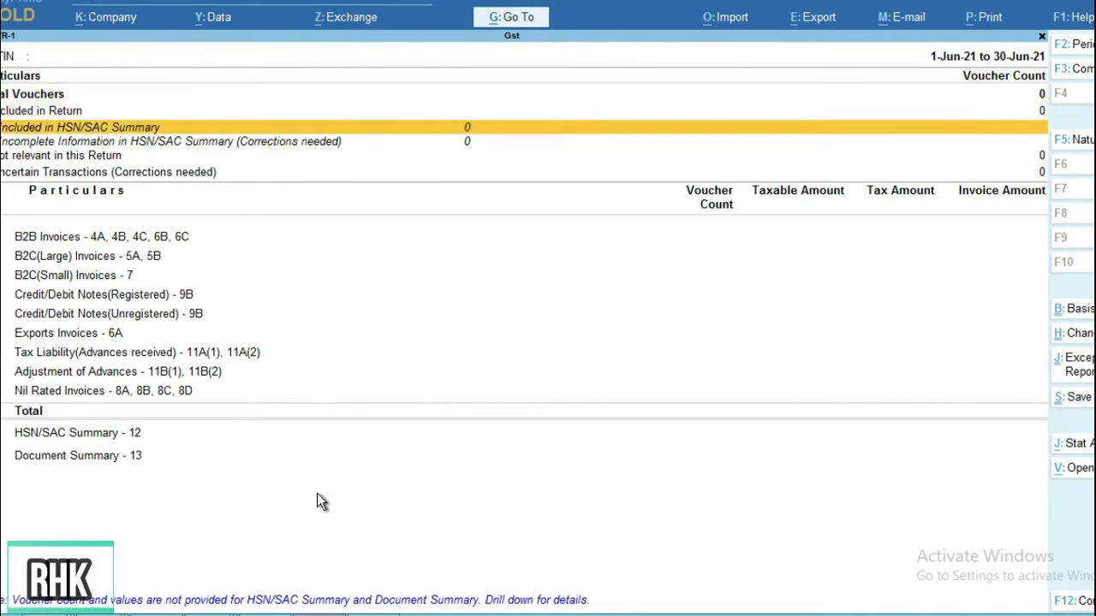
Set the GSTR-1 report period to 1-4-21 through 7-7-21.
{"action": "key", "text": "F2"}
{"action": "type", "text": "1-4-21"}
{"action": "key", "text": "Return"}
{"action": "type", "text": "7-7-21"}
{"action": "key", "text": "Return"}
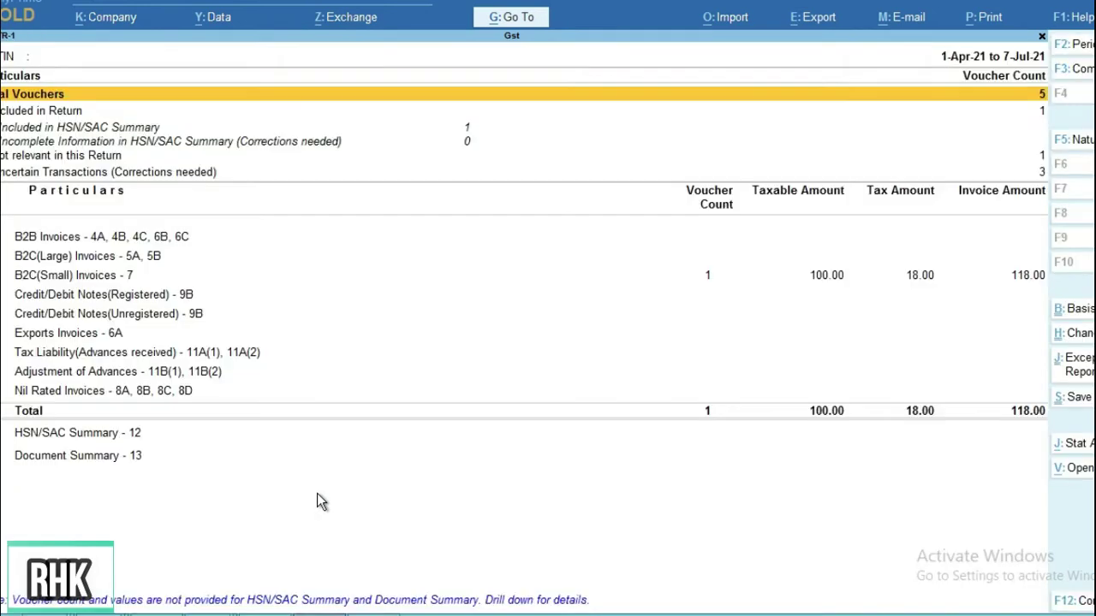
{"action": "key", "text": "Up"}
Drill into HSN/SAC Summary and mark then unmark the 018018 HSN row.
{"action": "key", "text": "Down"}
{"action": "key", "text": "Down"}
{"action": "key", "text": "Down"}
{"action": "key", "text": "Down"}
{"action": "key", "text": "Down"}
{"action": "key", "text": "Down"}
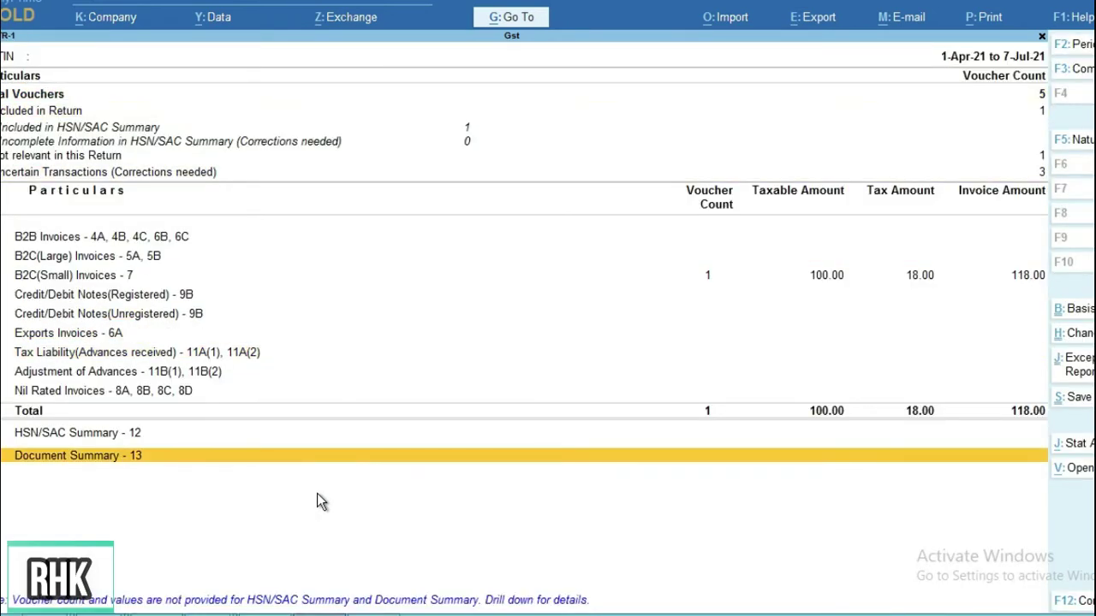
{"action": "key", "text": "Up"}
{"action": "key", "text": "Return"}
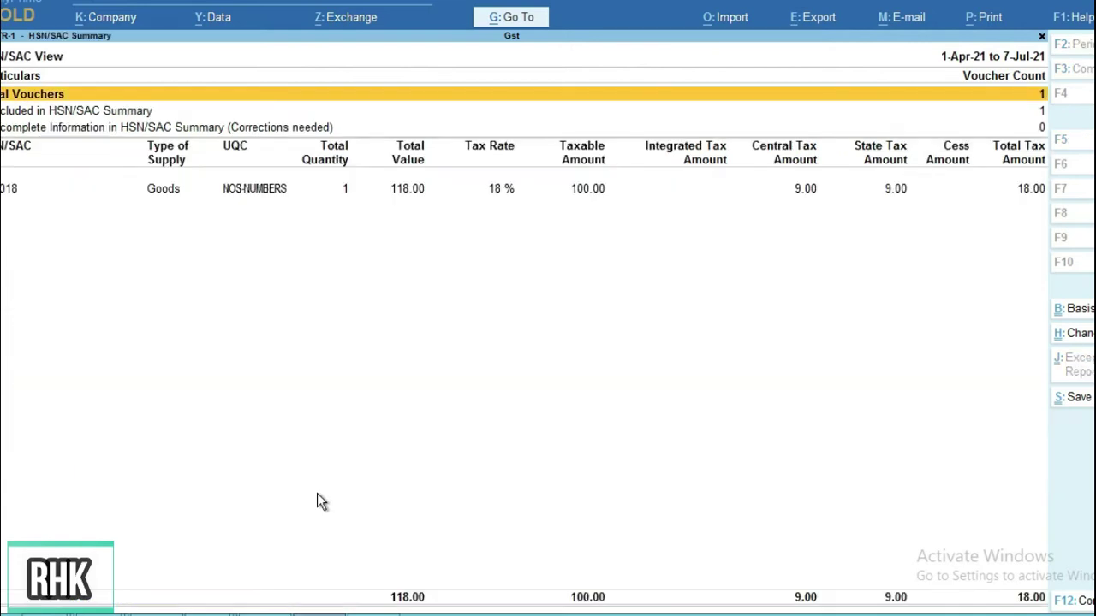
{"action": "key", "text": "Down"}
{"action": "key", "text": "Down"}
{"action": "key", "text": "Down"}
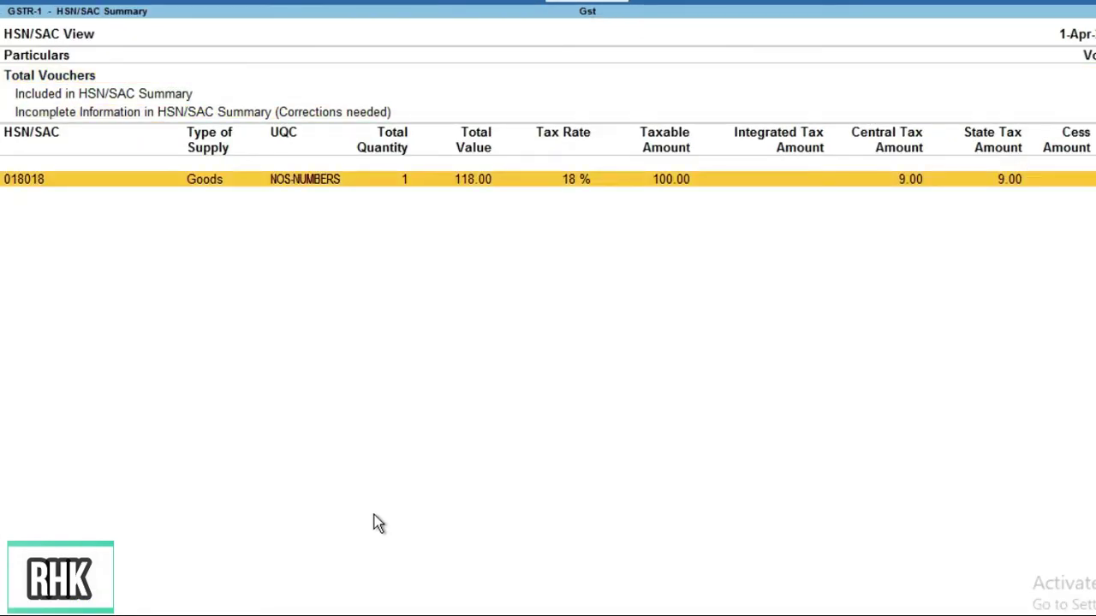
{"action": "key", "text": "space"}
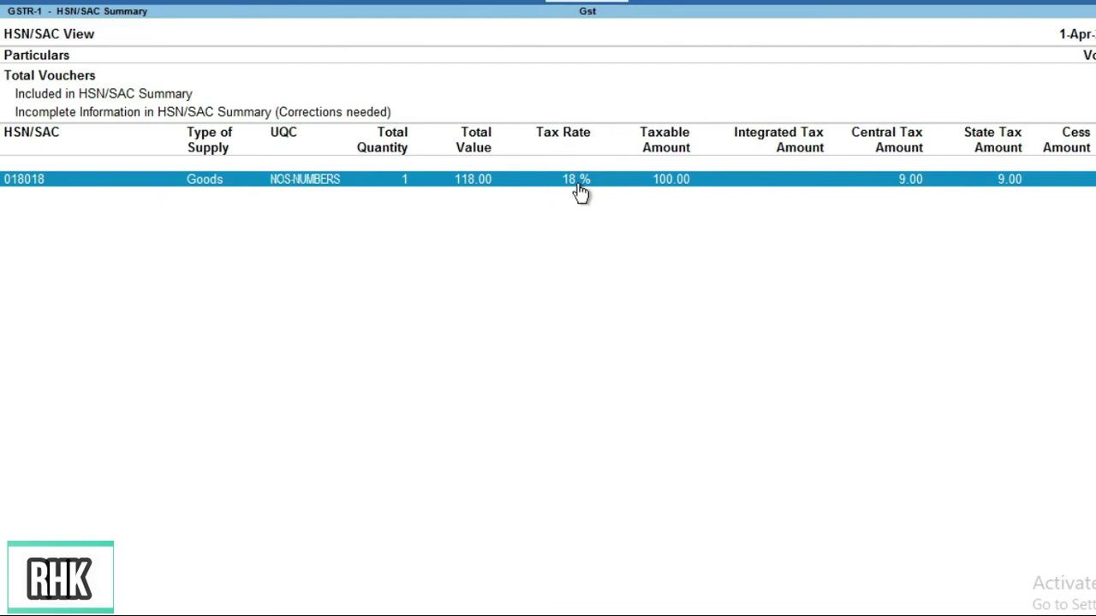
{"action": "key", "text": "space"}
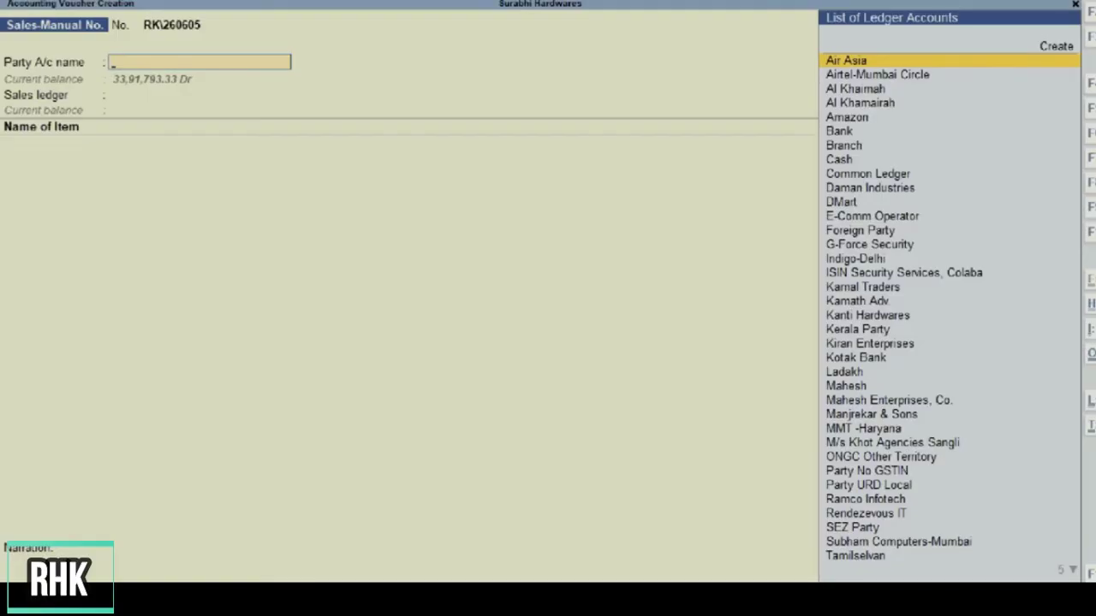
Set party Kanti Hardwares and sales ledger Sales Common on the voucher.
{"action": "type", "text": "Kan"}
{"action": "key", "text": "Return"}
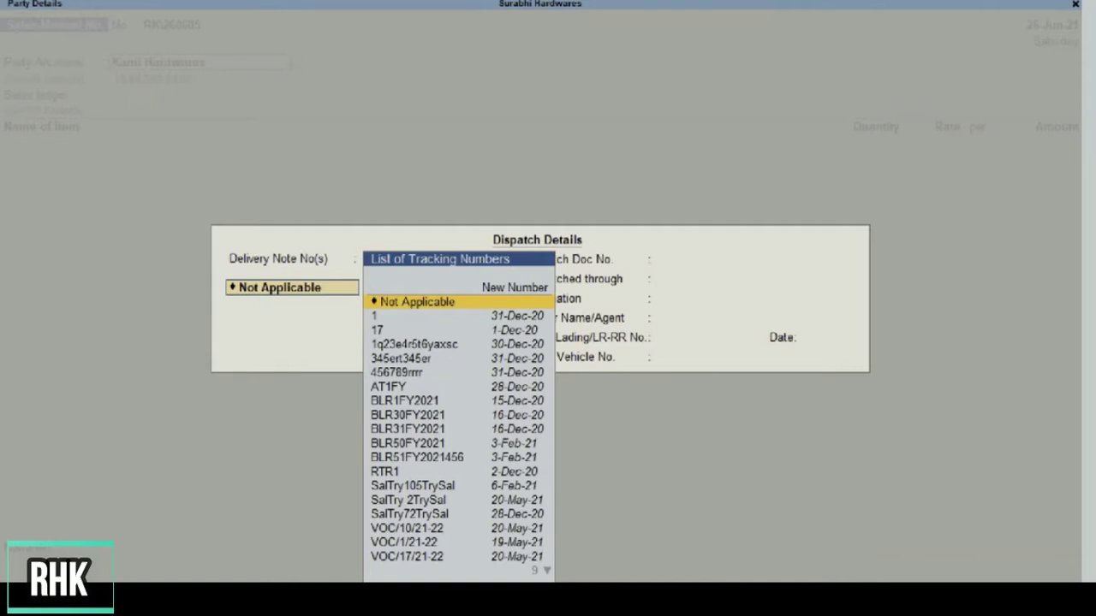
{"action": "key", "text": "Return"}
{"action": "key", "text": "Return"}
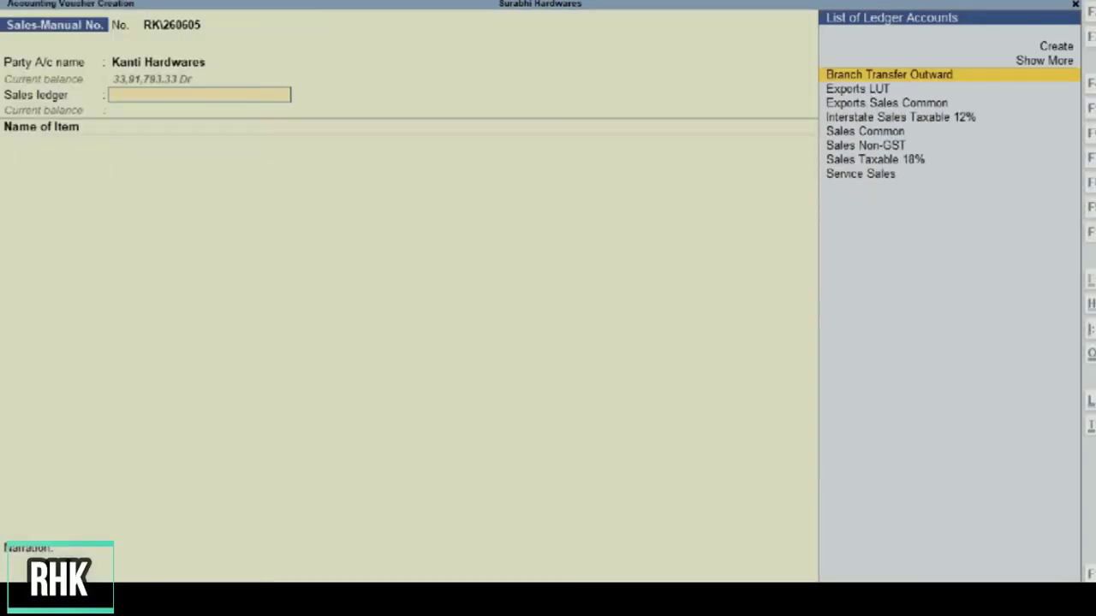
{"action": "type", "text": "Sales"}
{"action": "key", "text": "Return"}
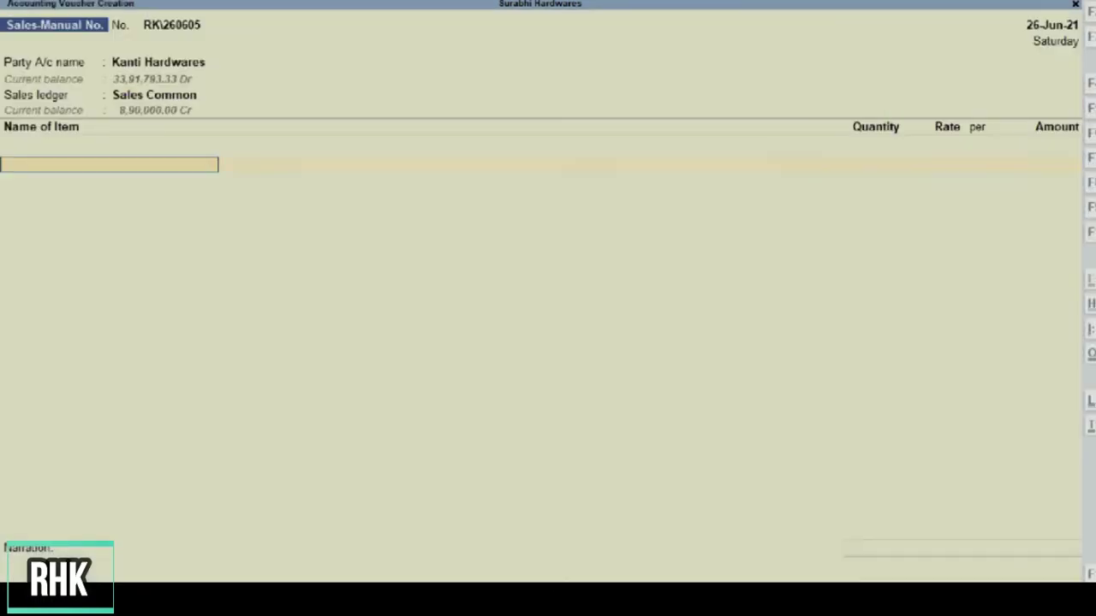
Add 10 No of 12MM** from Main Location at 5,000.00.
{"action": "type", "text": "12"}
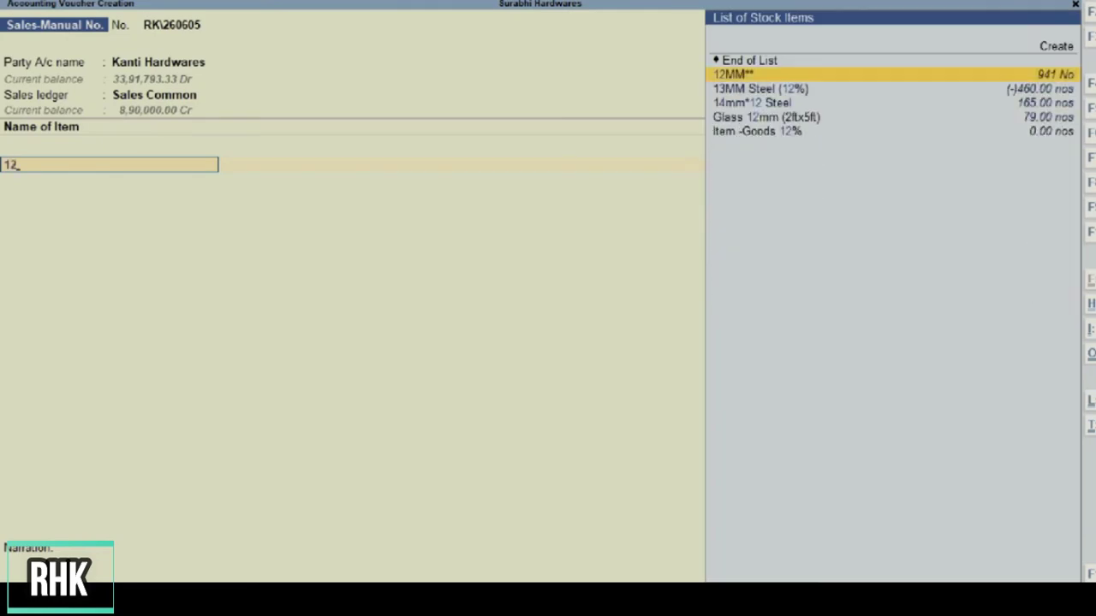
{"action": "key", "text": "Return"}
{"action": "key", "text": "Return"}
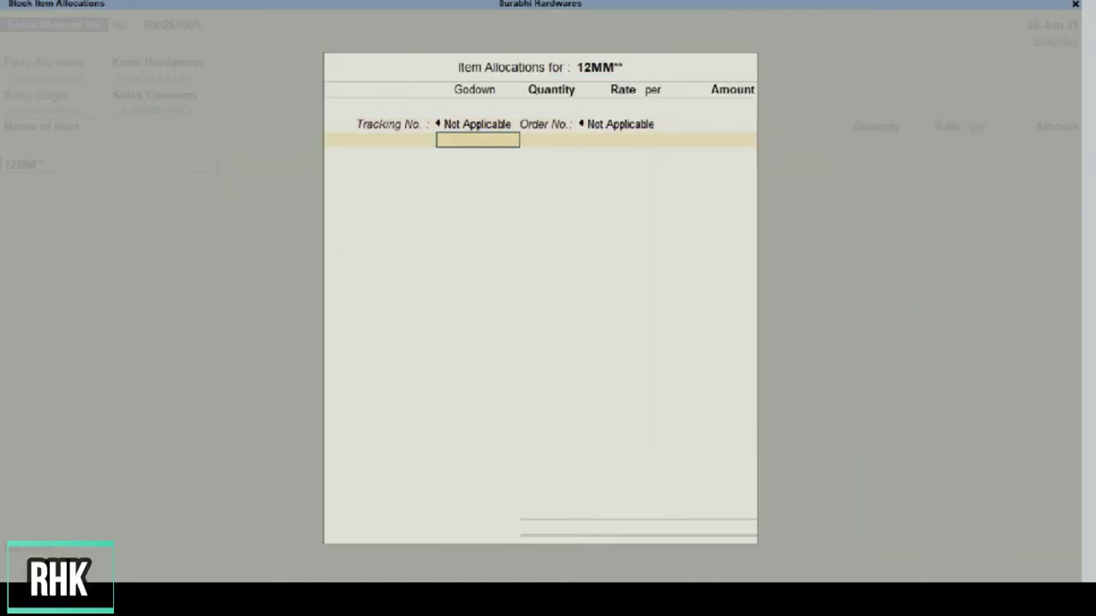
{"action": "key", "text": "Return"}
{"action": "type", "text": "10"}
{"action": "key", "text": "Return"}
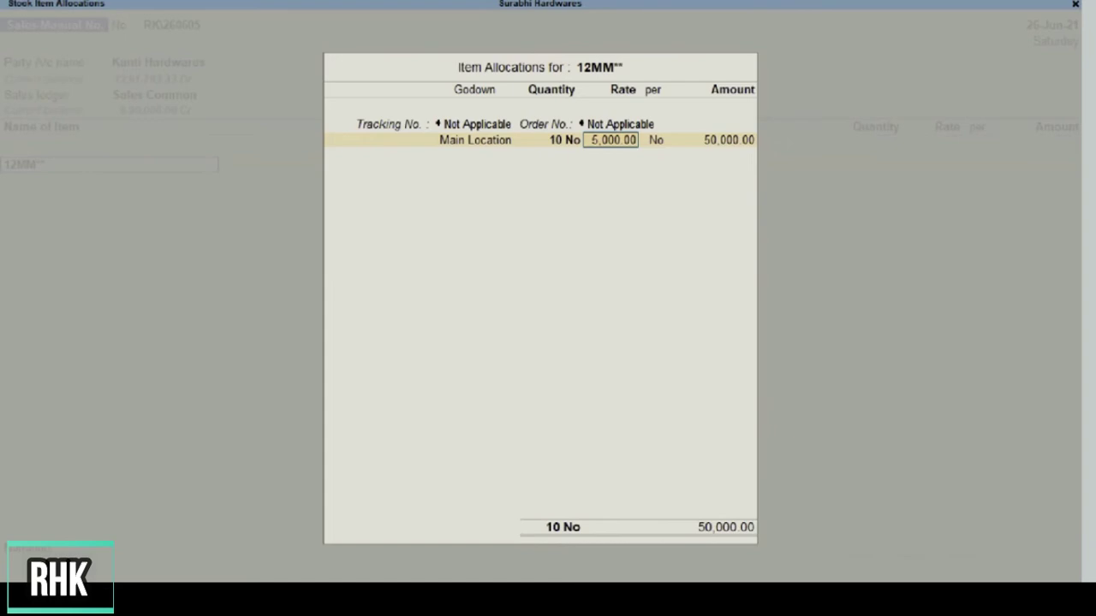
{"action": "key", "text": "Return"}
{"action": "key", "text": "Return"}
{"action": "key", "text": "Return"}
{"action": "key", "text": "Return"}
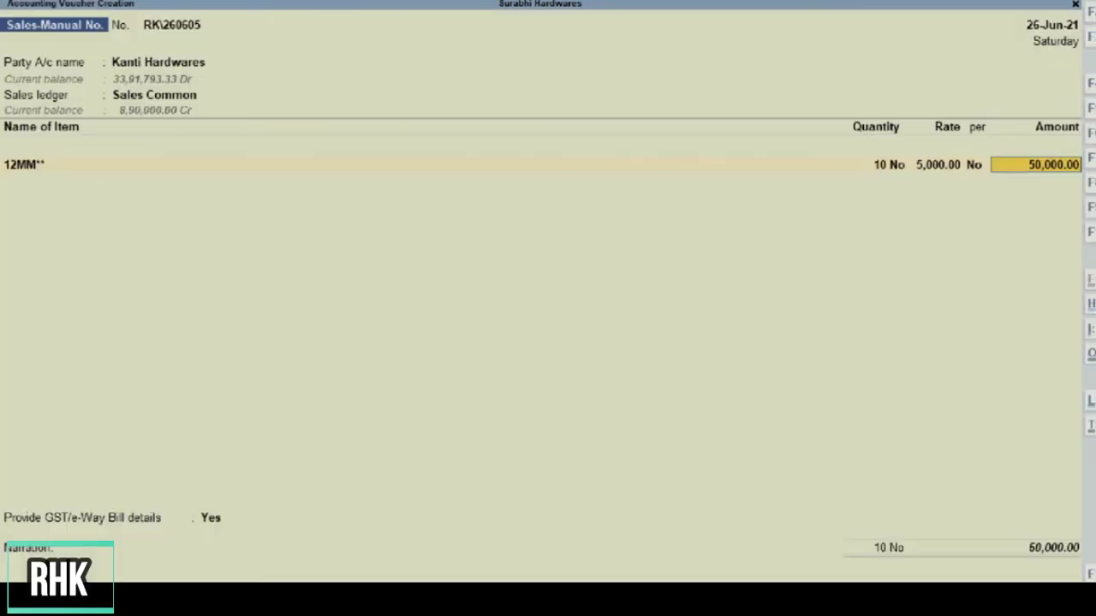
Add the IGST ledger with its 2,500.00 amount.
{"action": "key", "text": "Return"}
{"action": "key", "text": "Return"}
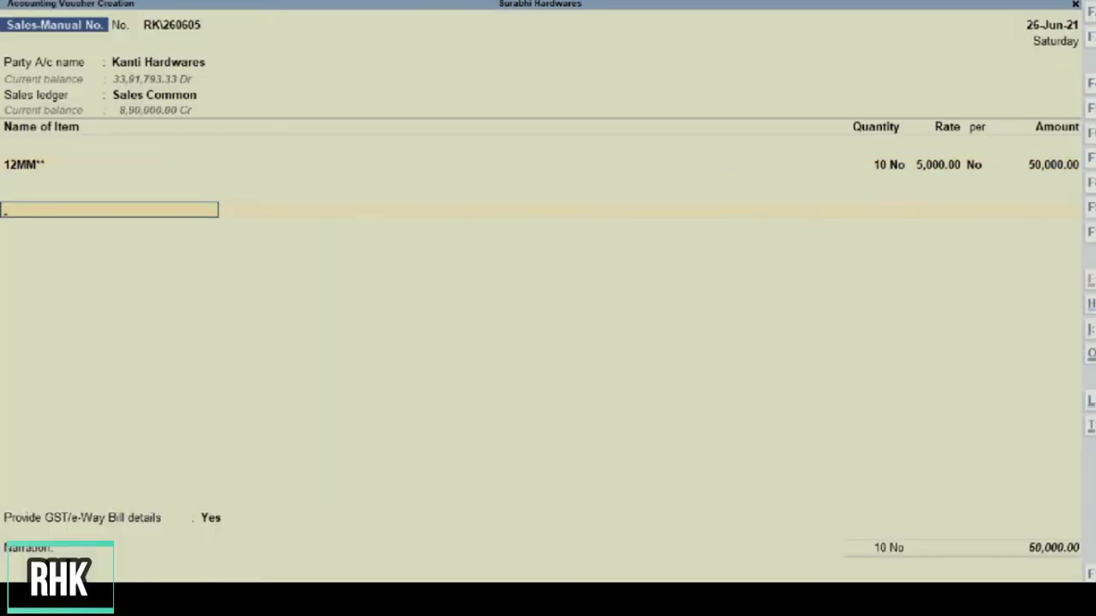
{"action": "type", "text": "IGST"}
{"action": "key", "text": "Return"}
{"action": "key", "text": "Return"}
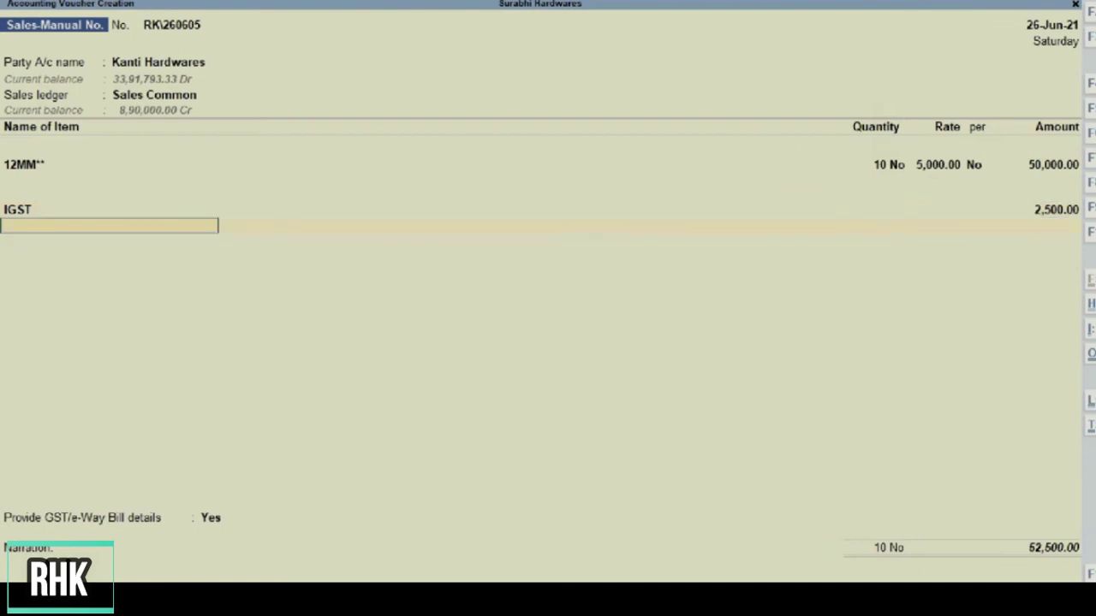
Fill e-Way Bill details: dispatch Ranikhet, ship-to Bangalore, 2493 km distance.
{"action": "key", "text": "Return"}
{"action": "key", "text": "Return"}
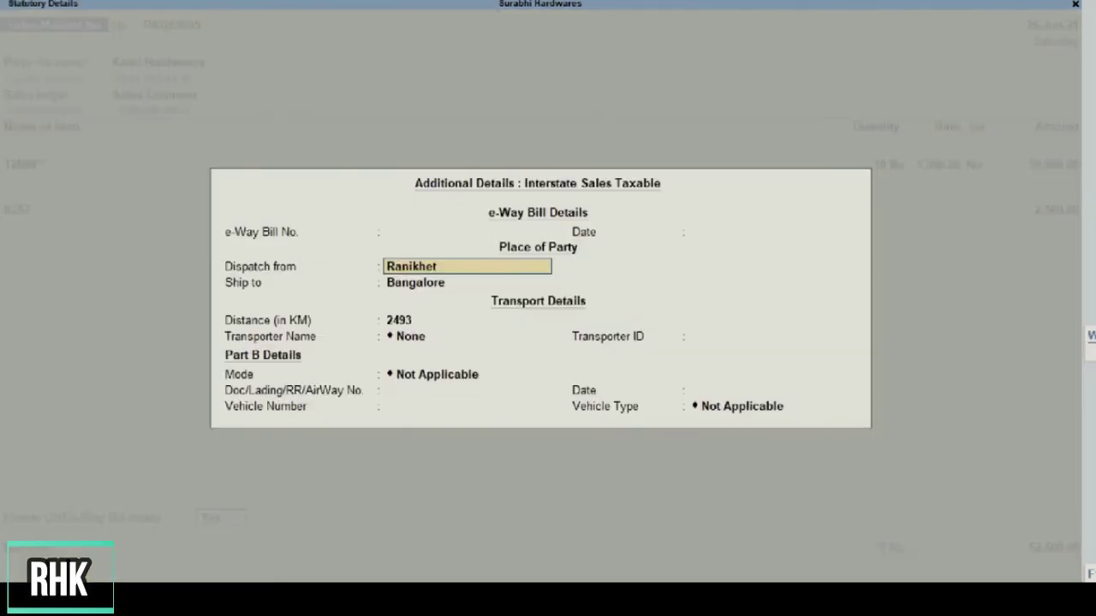
{"action": "key", "text": "Return"}
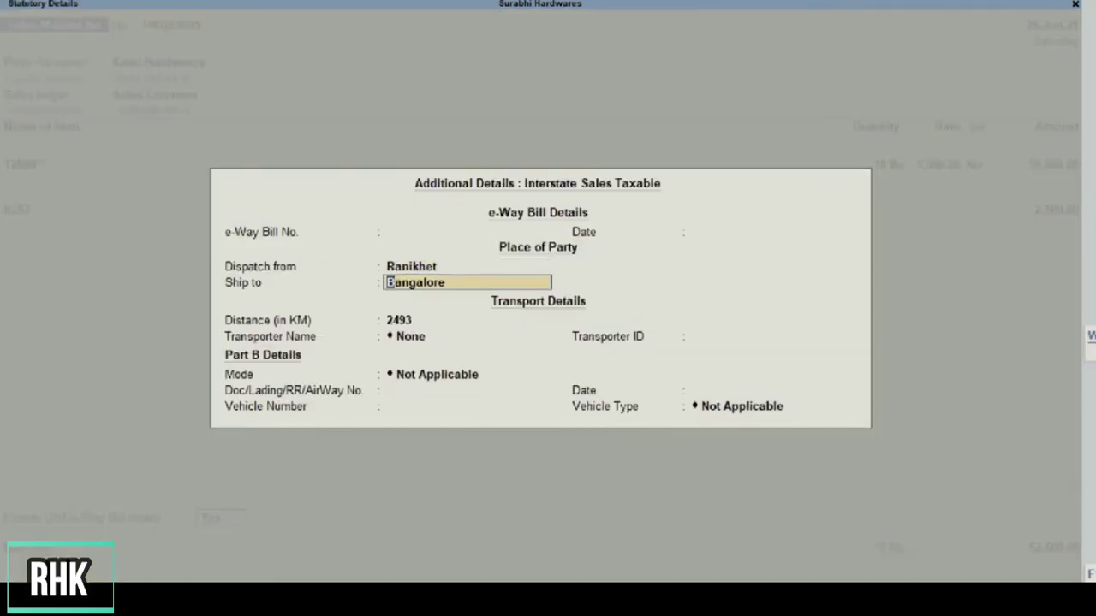
{"action": "key", "text": "Return"}
{"action": "key", "text": "Return"}
{"action": "key", "text": "Down"}
Set transporter VRL Logistics, vehicle UK-10-F-1234 by road, and New Ref RK\260605 for 52,500 Dr.
{"action": "key", "text": "Down"}
{"action": "key", "text": "Return"}
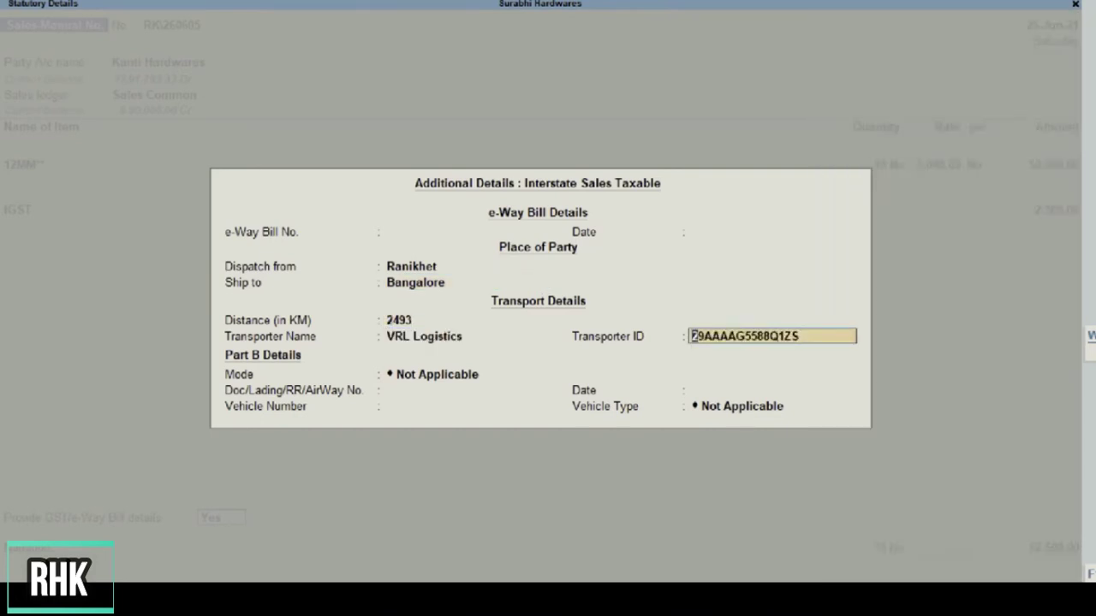
{"action": "key", "text": "Return"}
{"action": "key", "text": "Down"}
{"action": "key", "text": "Return"}
{"action": "type", "text": "UK-10-"}
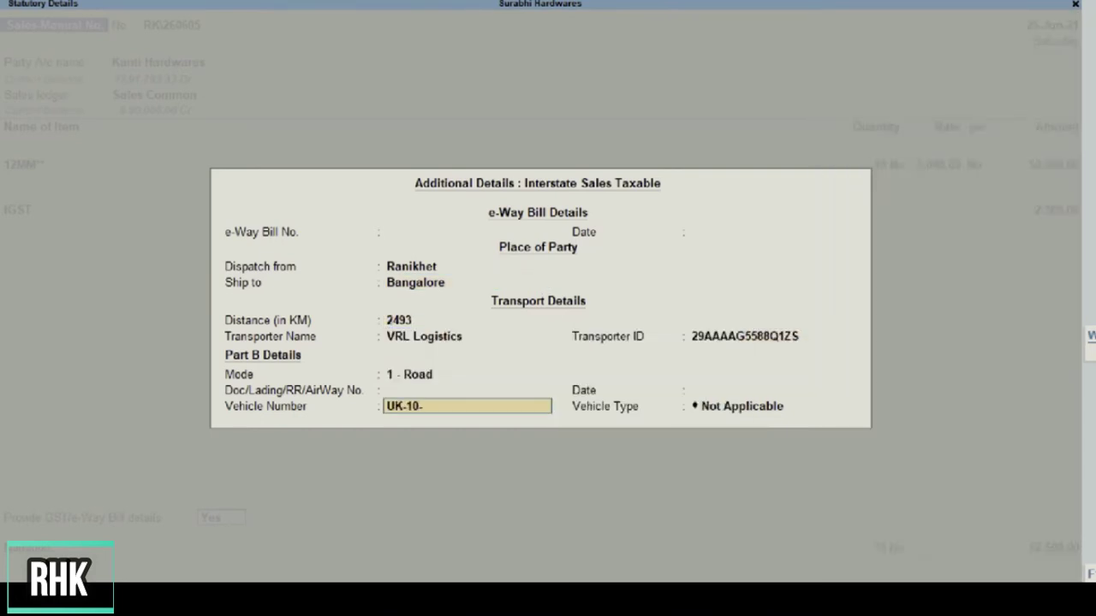
{"action": "type", "text": "F-1234"}
{"action": "key", "text": "Return"}
{"action": "key", "text": "Return"}
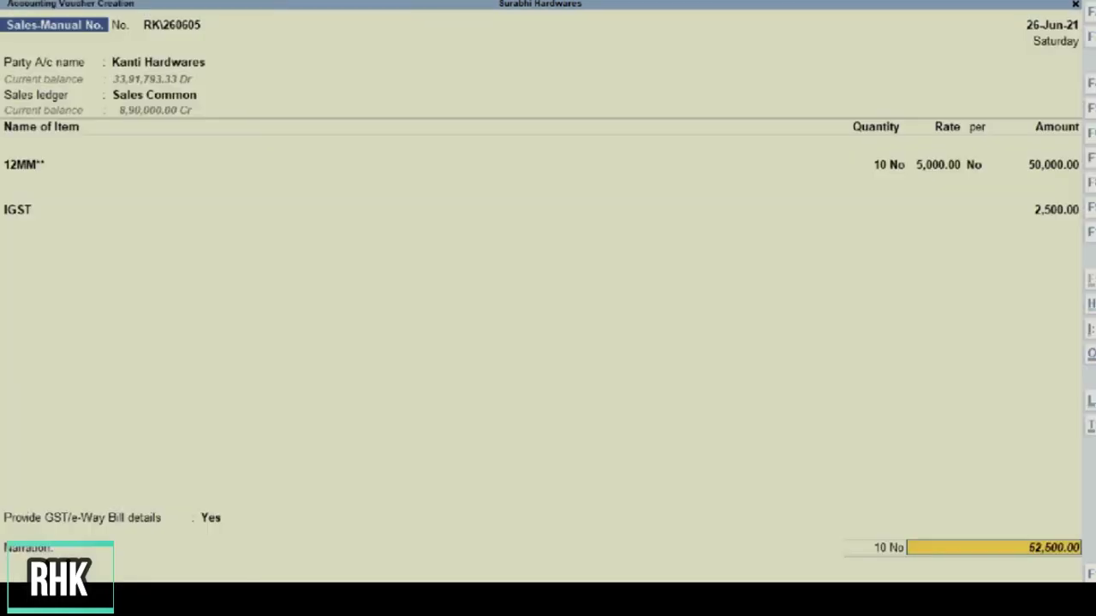
{"action": "key", "text": "Return"}
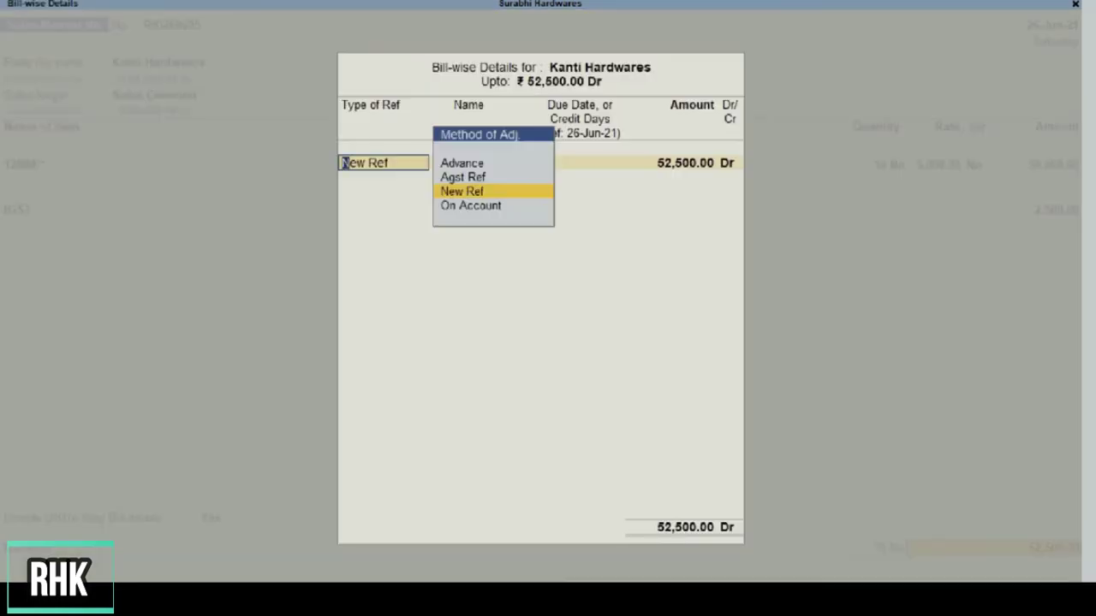
{"action": "key", "text": "Return"}
{"action": "key", "text": "Return"}
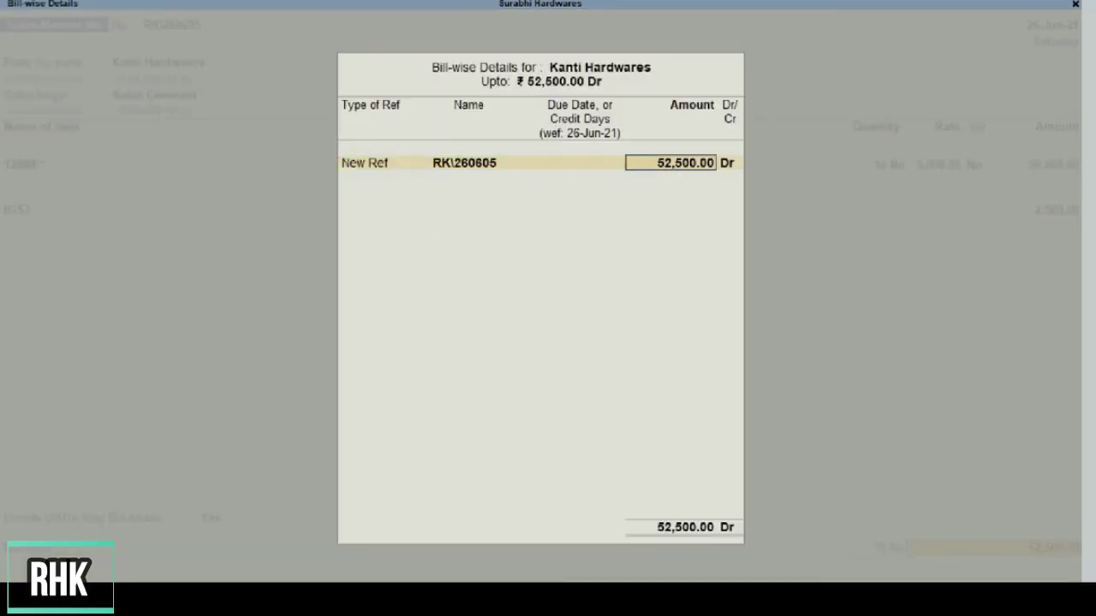
Save the invoice and enter the GSTIN in the e-Way Bill login.
{"action": "key", "text": "Return"}
{"action": "key", "text": "Return"}
{"action": "key", "text": "Return"}
{"action": "key", "text": "Return"}
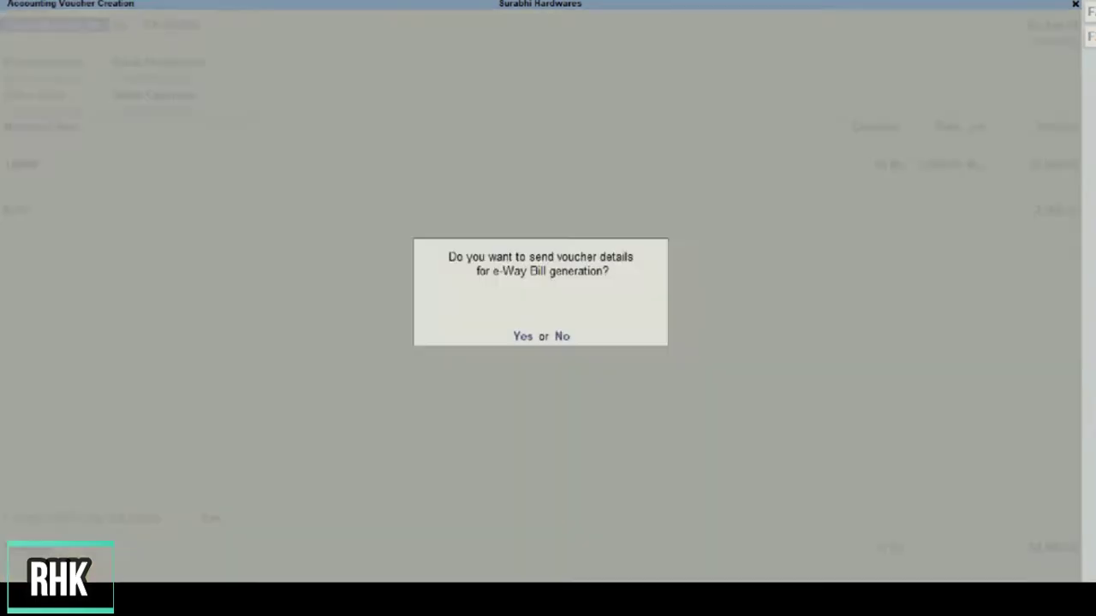
{"action": "key", "text": "Return"}
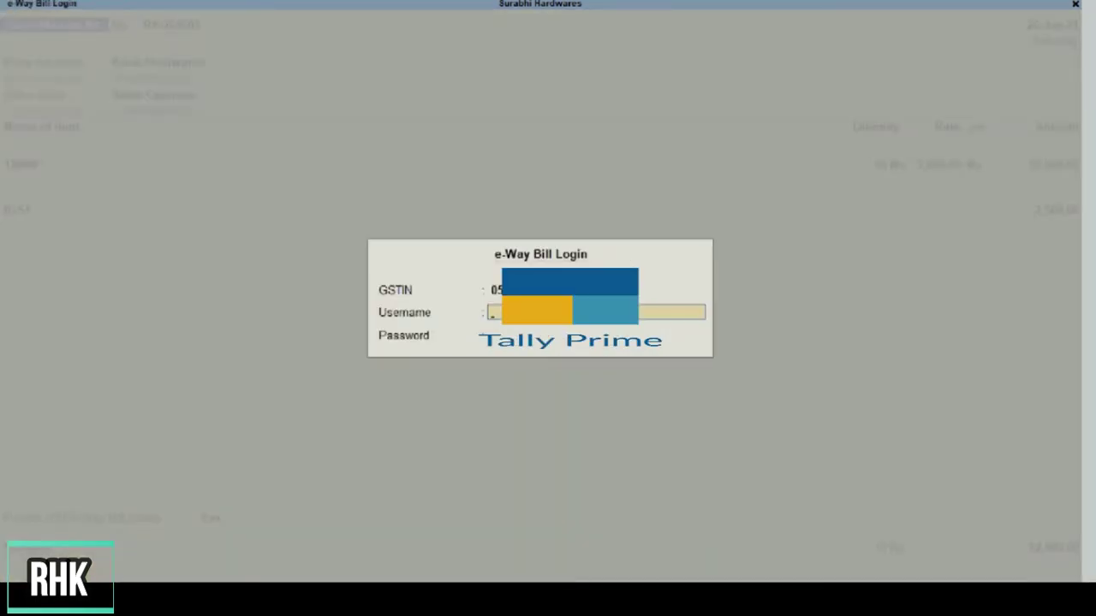
{"action": "type", "text": "05"}
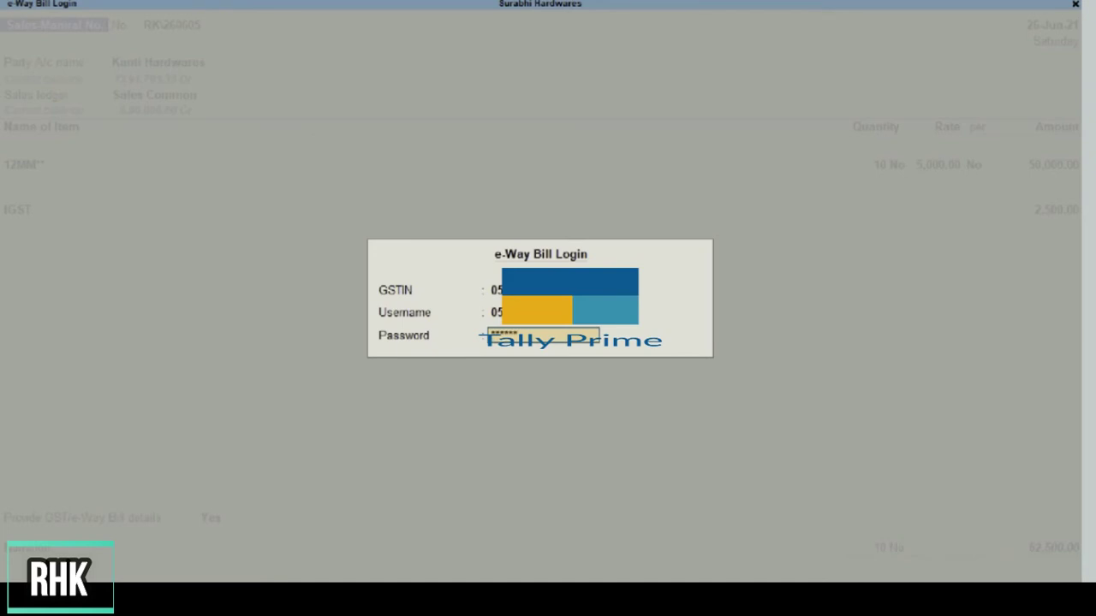
{"action": "key", "text": "Return"}
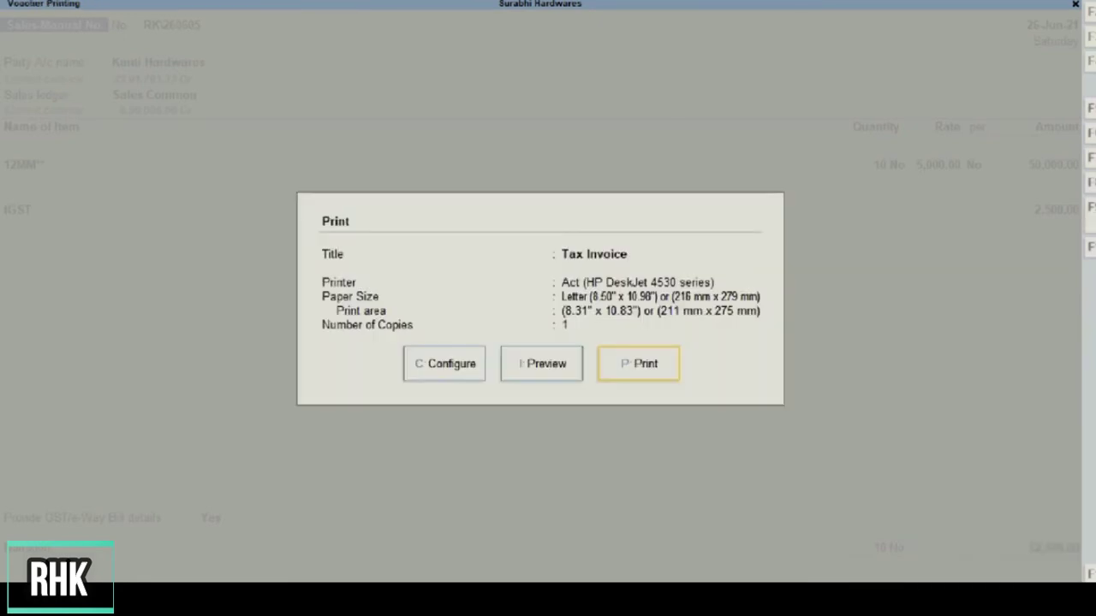
Preview the Tax Invoice zoomed in and page down to its 52,500.00 total and tax summary.
{"action": "key", "text": "Left"}
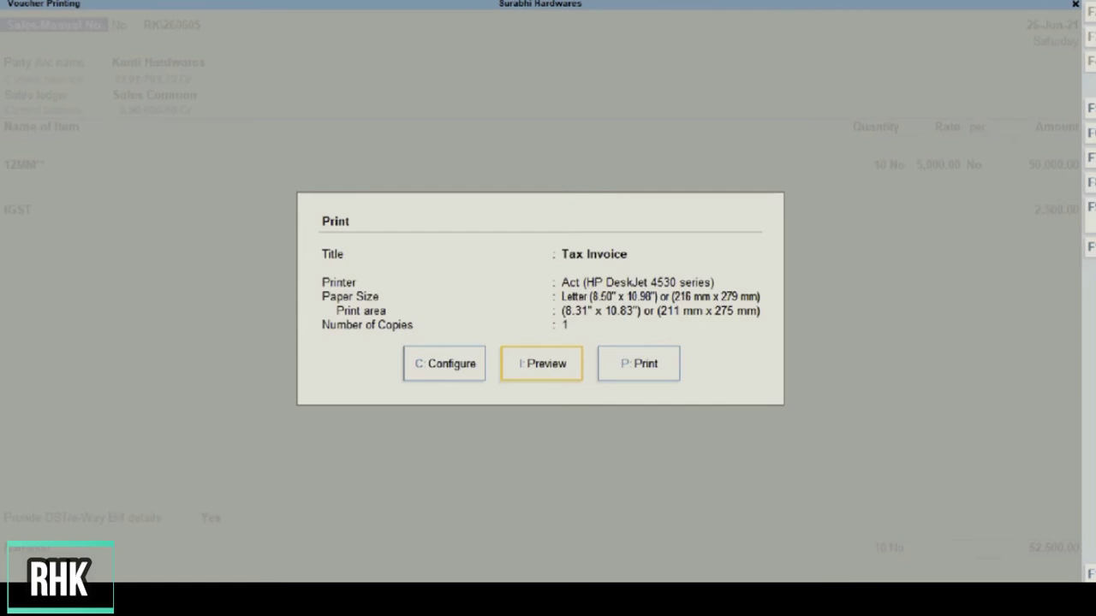
{"action": "key", "text": "Return"}
{"action": "key", "text": "alt+z"}
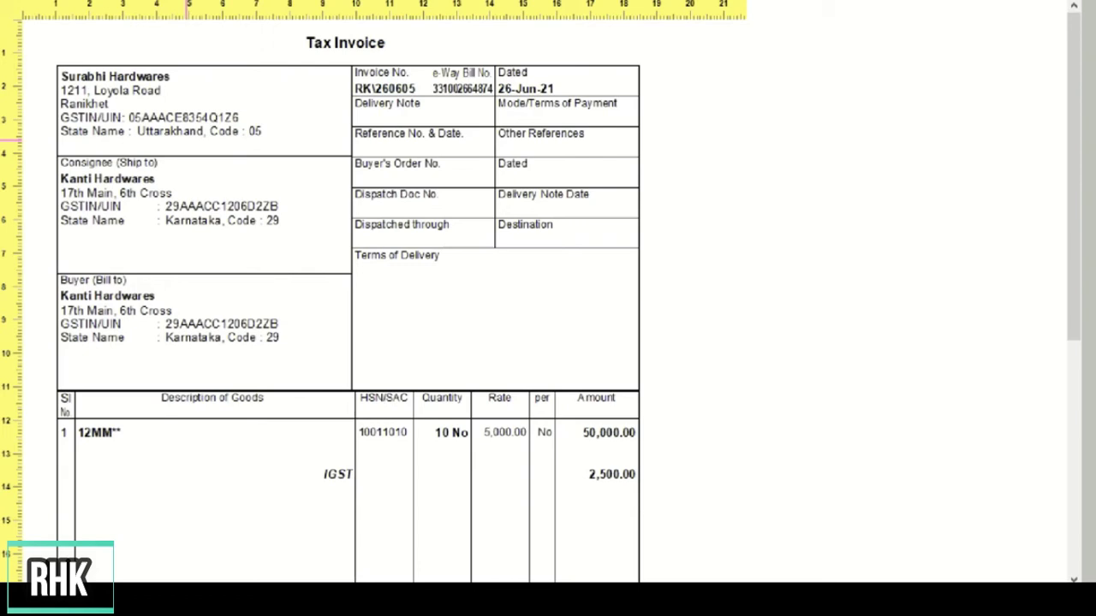
{"action": "key", "text": "Page_Down"}
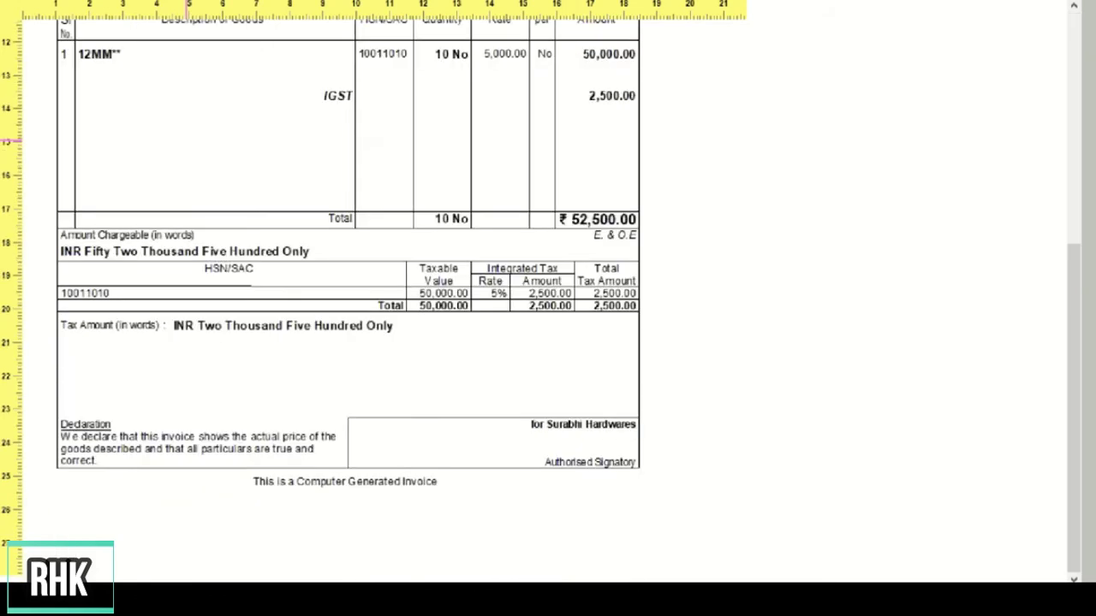
Scroll through the e-Way Bill page with vehicle UK-10-P-1234, then close the preview.
{"action": "key", "text": "Page_Down"}
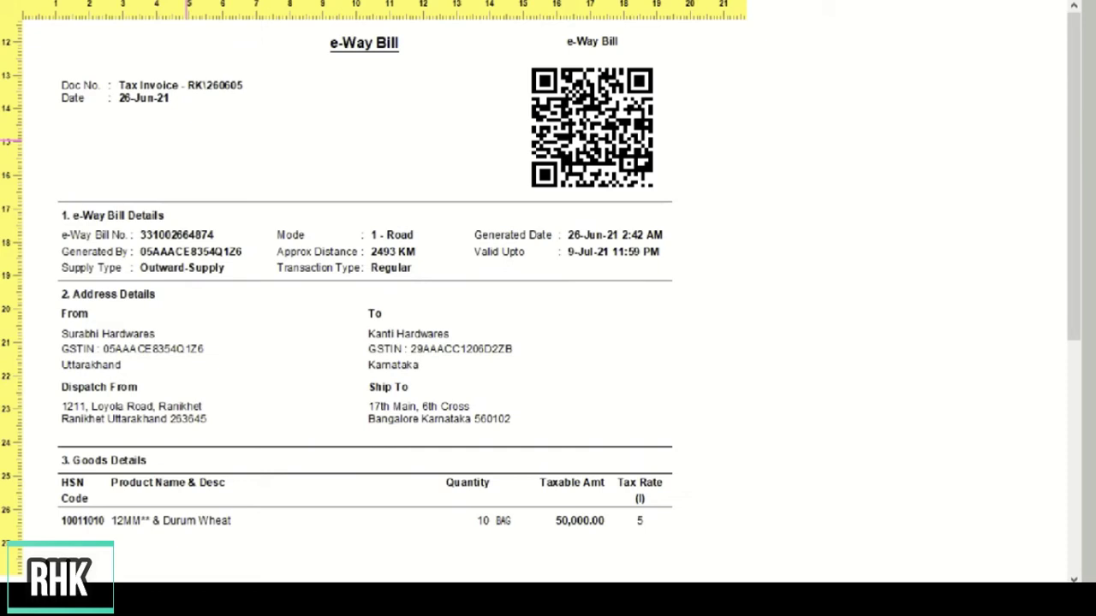
{"action": "scroll", "coordinate": [548, 300], "scroll_direction": "down", "scroll_amount": 1}
{"action": "scroll", "coordinate": [547, 300], "scroll_direction": "down", "scroll_amount": 1}
{"action": "scroll", "coordinate": [548, 300], "scroll_direction": "down", "scroll_amount": 1}
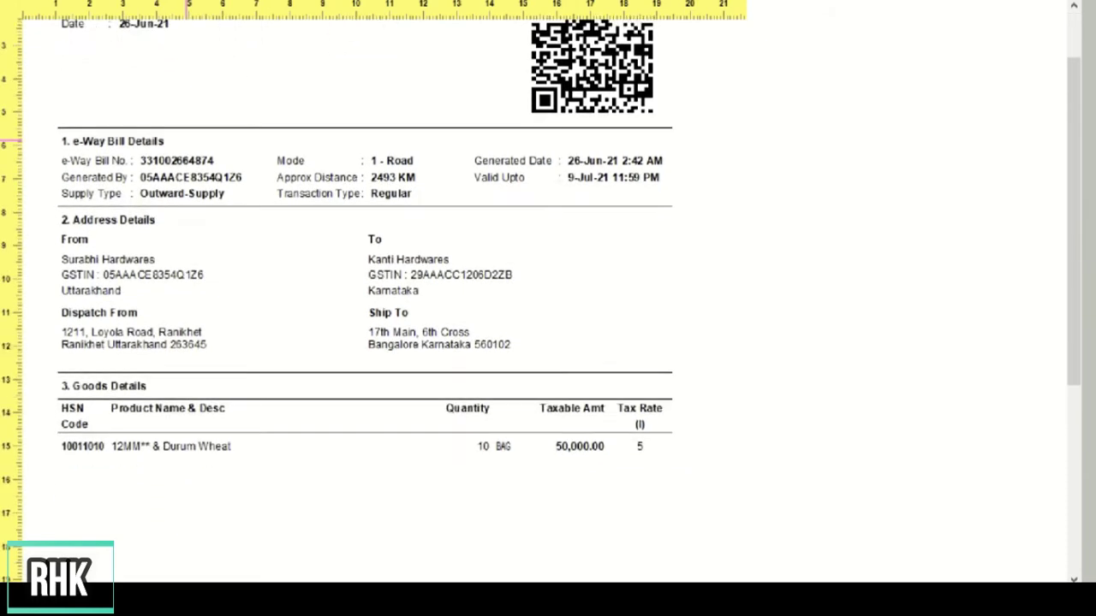
{"action": "scroll", "coordinate": [548, 299], "scroll_direction": "down", "scroll_amount": 2}
{"action": "scroll", "coordinate": [547, 300], "scroll_direction": "down", "scroll_amount": 1}
{"action": "scroll", "coordinate": [548, 299], "scroll_direction": "down", "scroll_amount": 2}
{"action": "scroll", "coordinate": [547, 299], "scroll_direction": "down", "scroll_amount": 1}
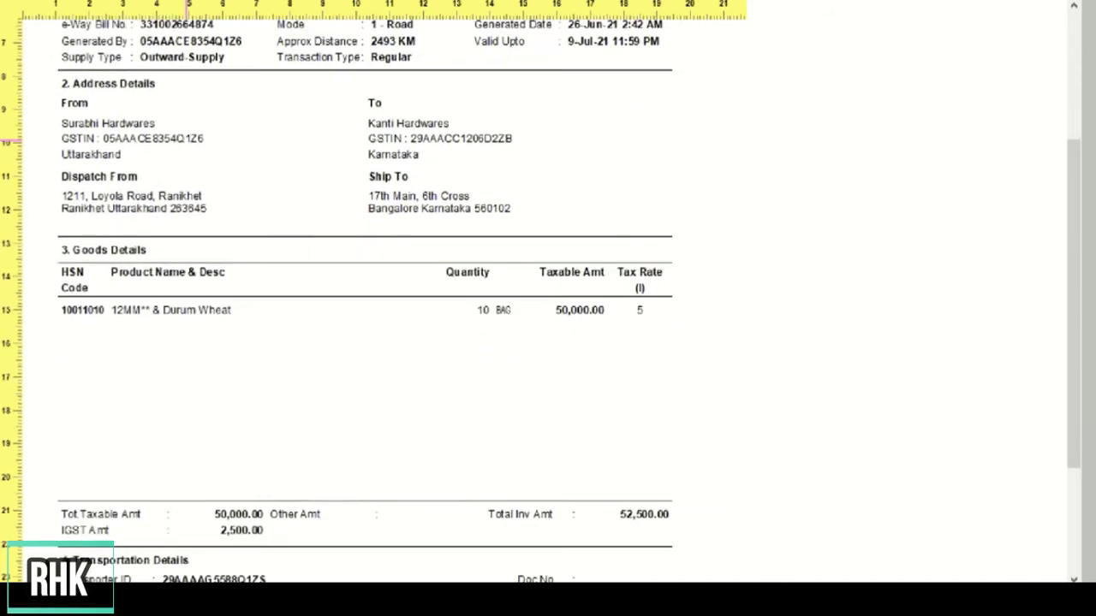
{"action": "scroll", "coordinate": [548, 299], "scroll_direction": "down", "scroll_amount": 1}
{"action": "scroll", "coordinate": [548, 299], "scroll_direction": "down", "scroll_amount": 1}
{"action": "scroll", "coordinate": [548, 300], "scroll_direction": "down", "scroll_amount": 1}
{"action": "scroll", "coordinate": [548, 299], "scroll_direction": "down", "scroll_amount": 1}
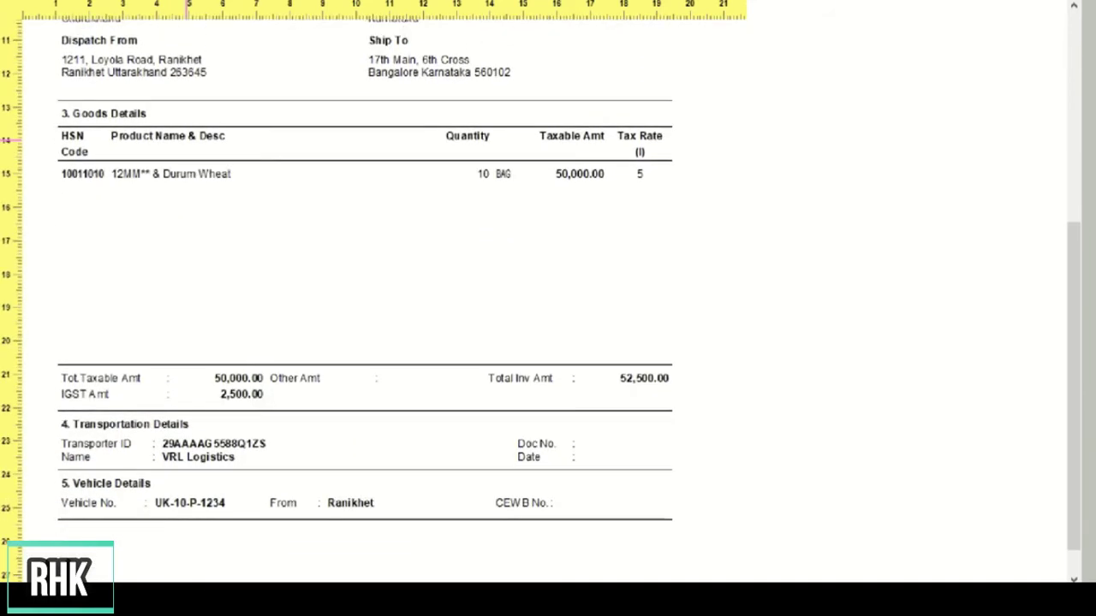
{"action": "scroll", "coordinate": [548, 300], "scroll_direction": "down", "scroll_amount": 1}
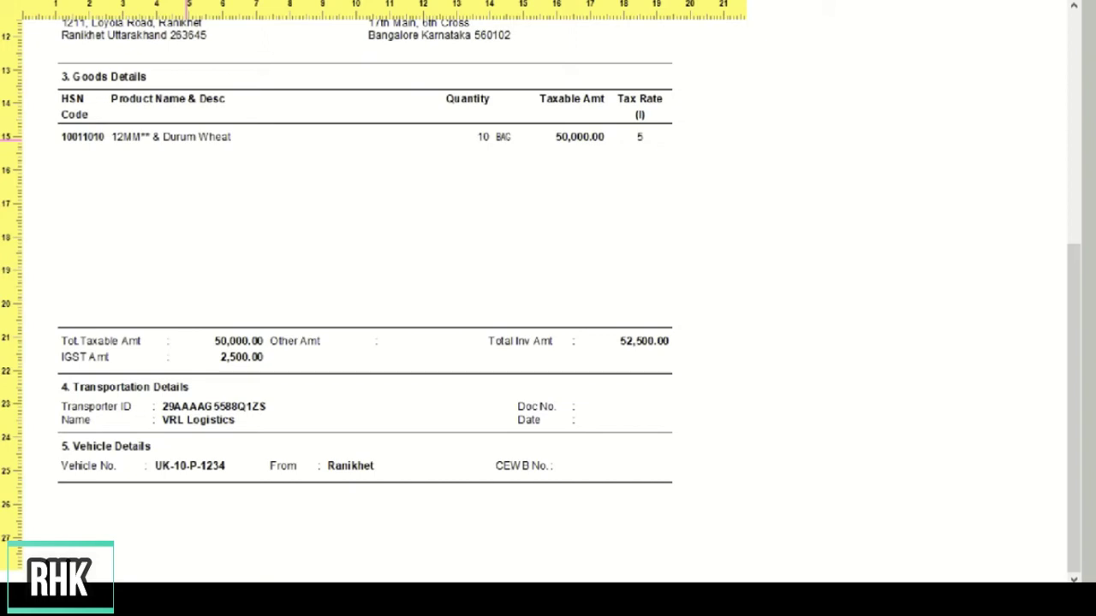
{"action": "key", "text": "Page_Up"}
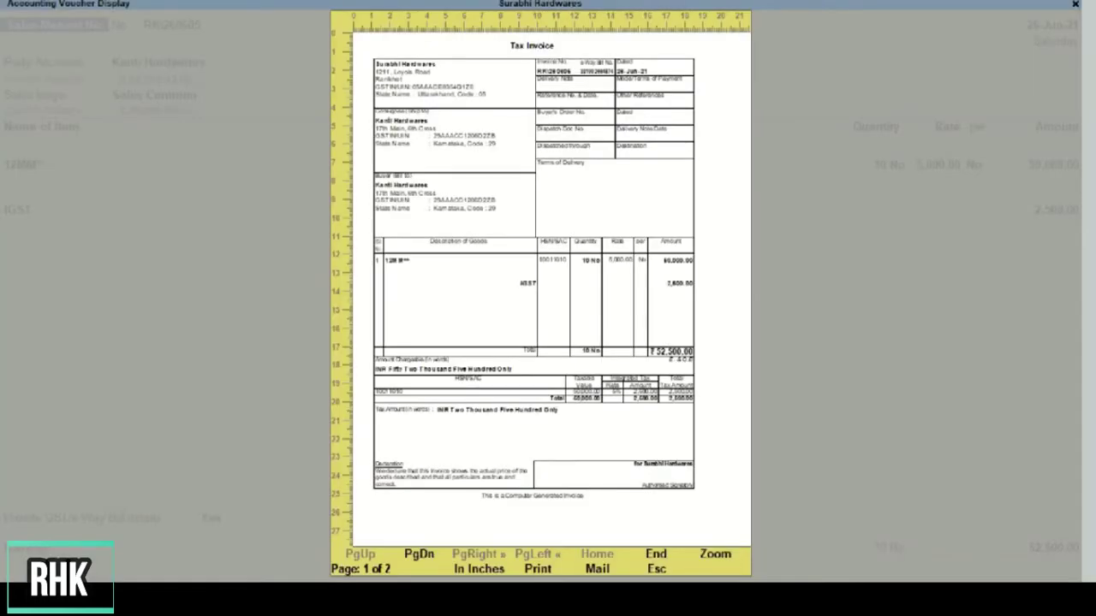
{"action": "key", "text": "Escape"}
{"action": "key", "text": "Escape"}
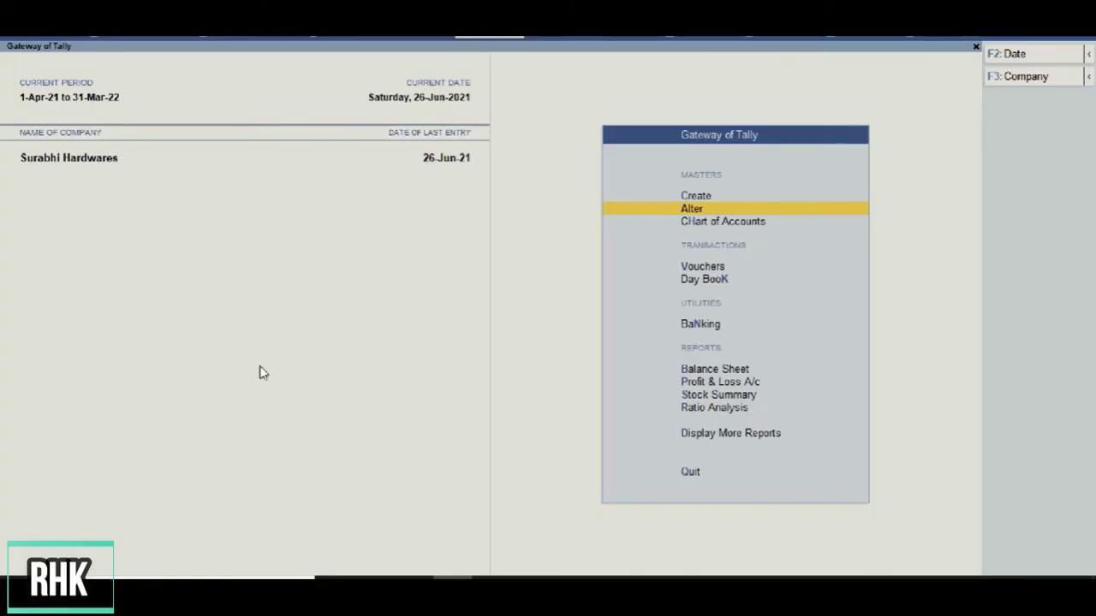
Fetch portal GSTIN details for the TCI India ledger, confirm it's active, and exit.
{"action": "left_click", "coordinate": [659, 212]}
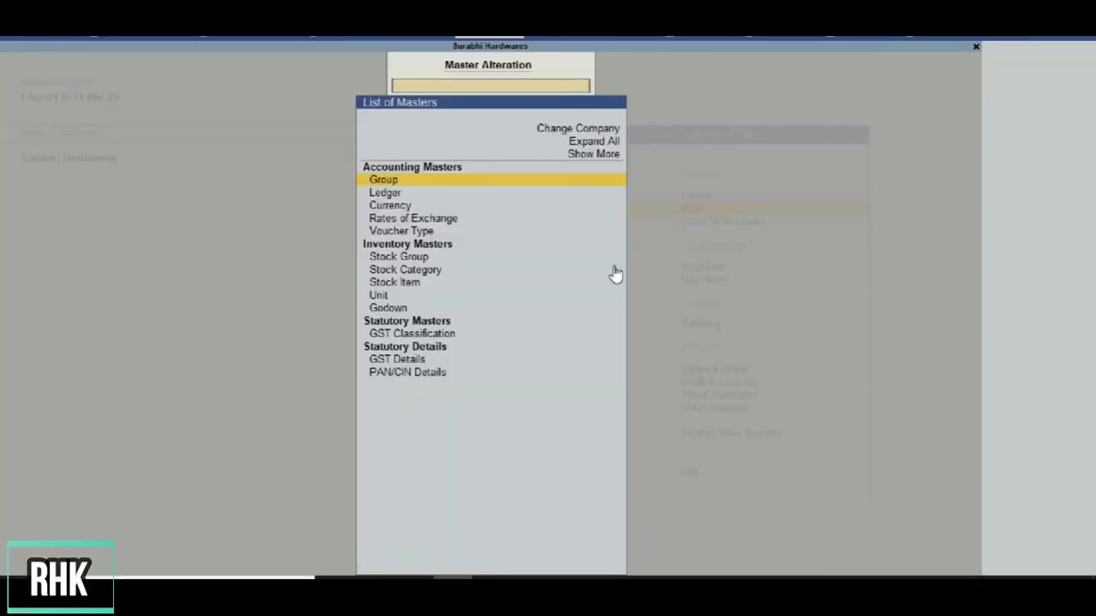
{"action": "type", "text": "Tci"}
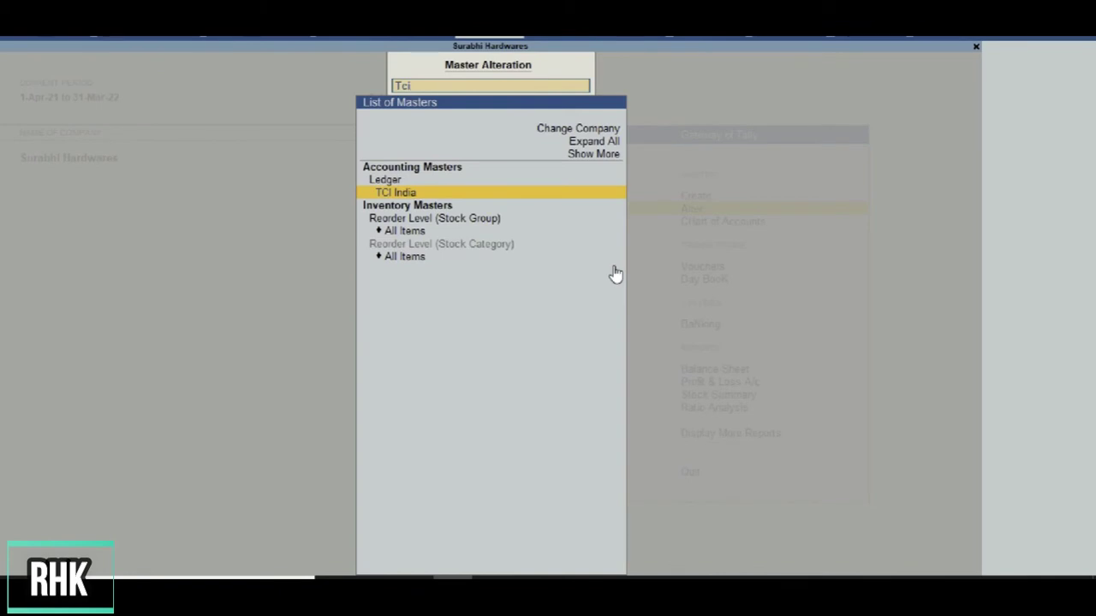
{"action": "key", "text": "Return"}
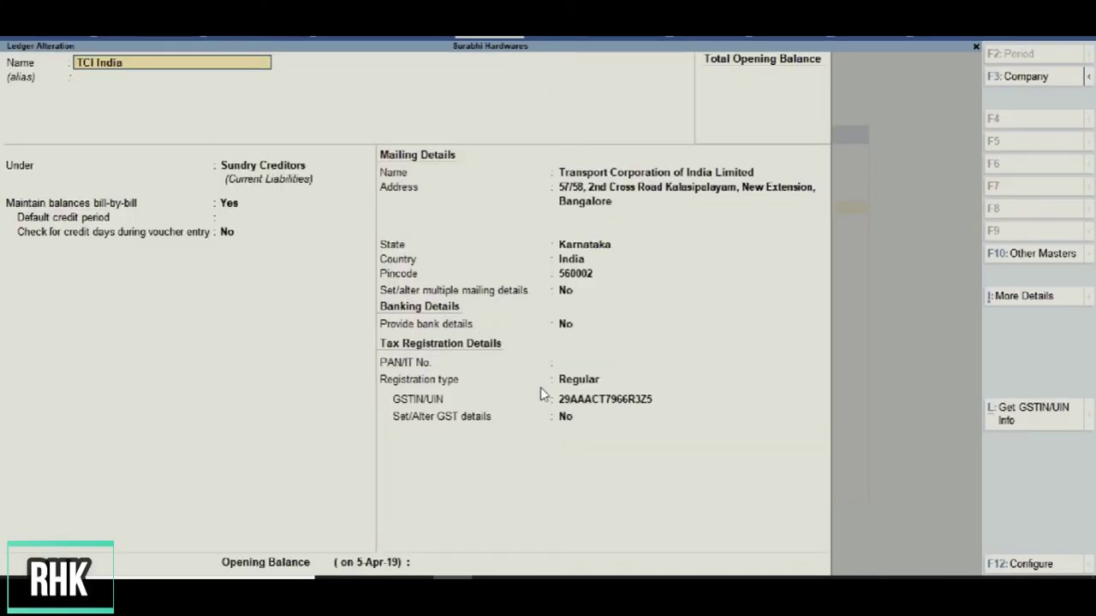
{"action": "left_click", "coordinate": [1012, 414]}
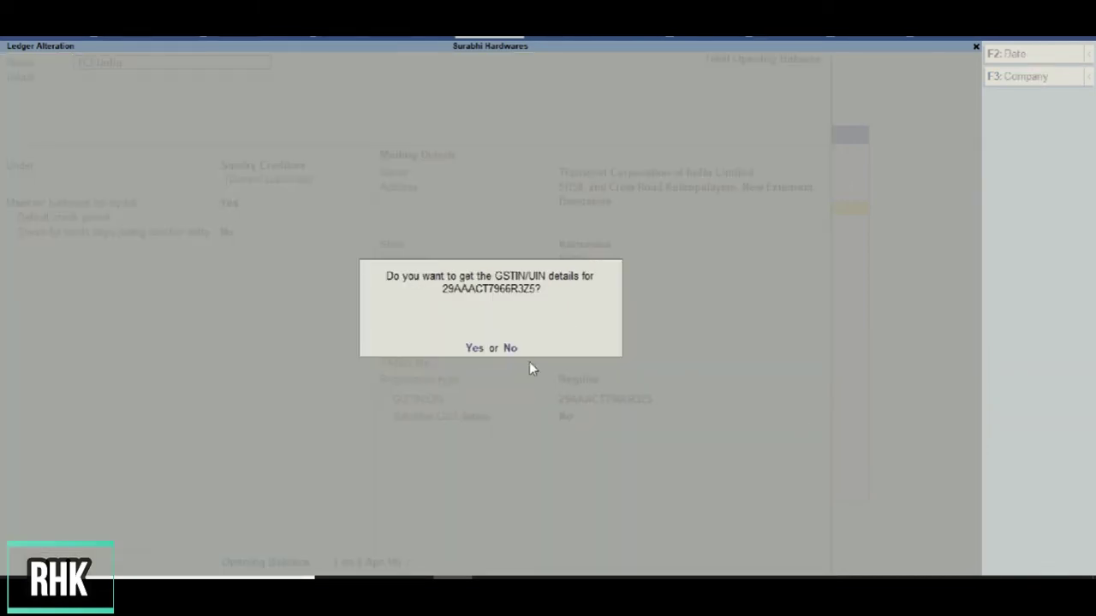
{"action": "left_click", "coordinate": [473, 351]}
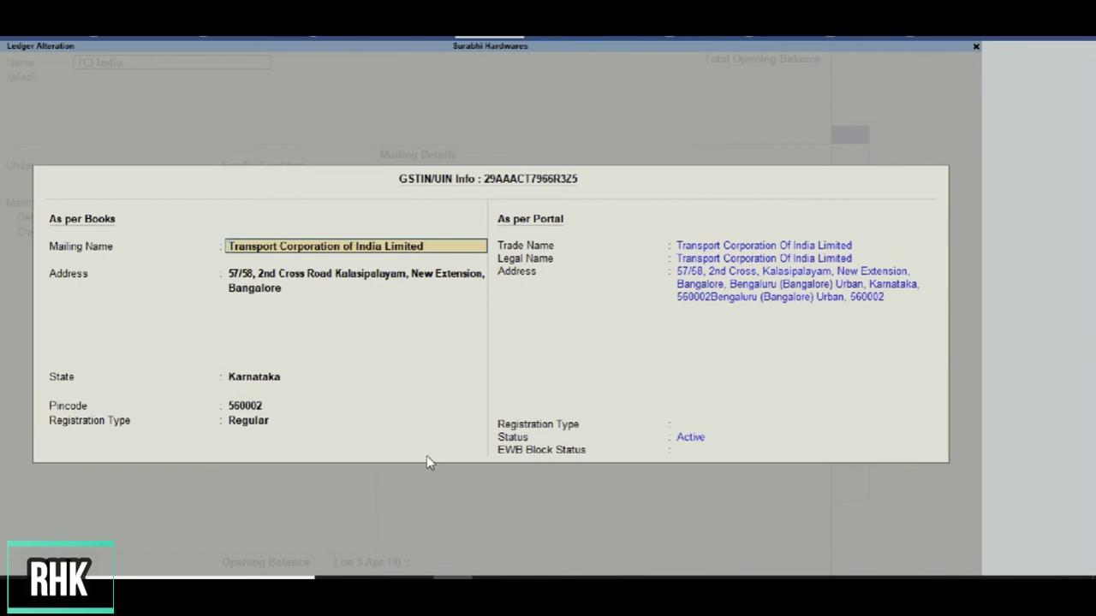
{"action": "key", "text": "Escape"}
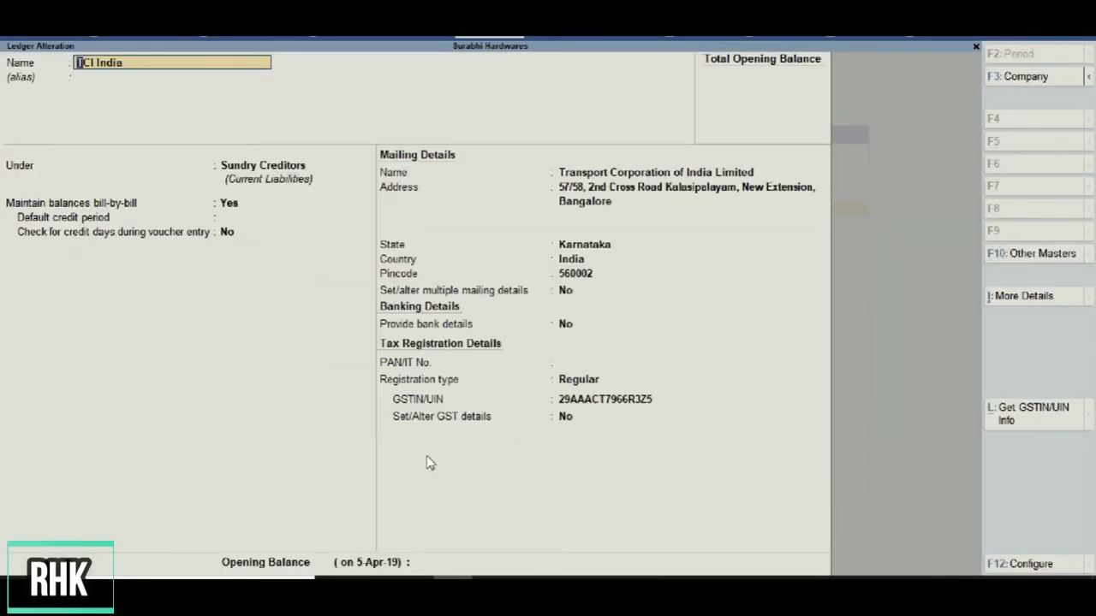
{"action": "key", "text": "Escape"}
{"action": "key", "text": "Escape"}
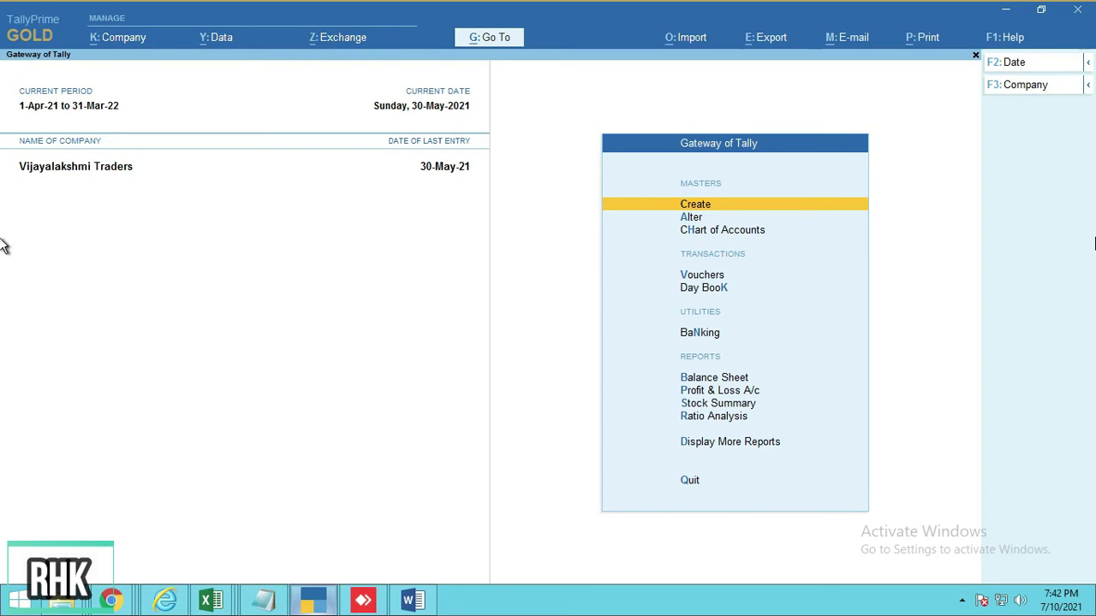
Open the Sales Register and drill into May-21 sales vouchers.
{"action": "key", "text": "d"}
{"action": "key", "text": "a"}
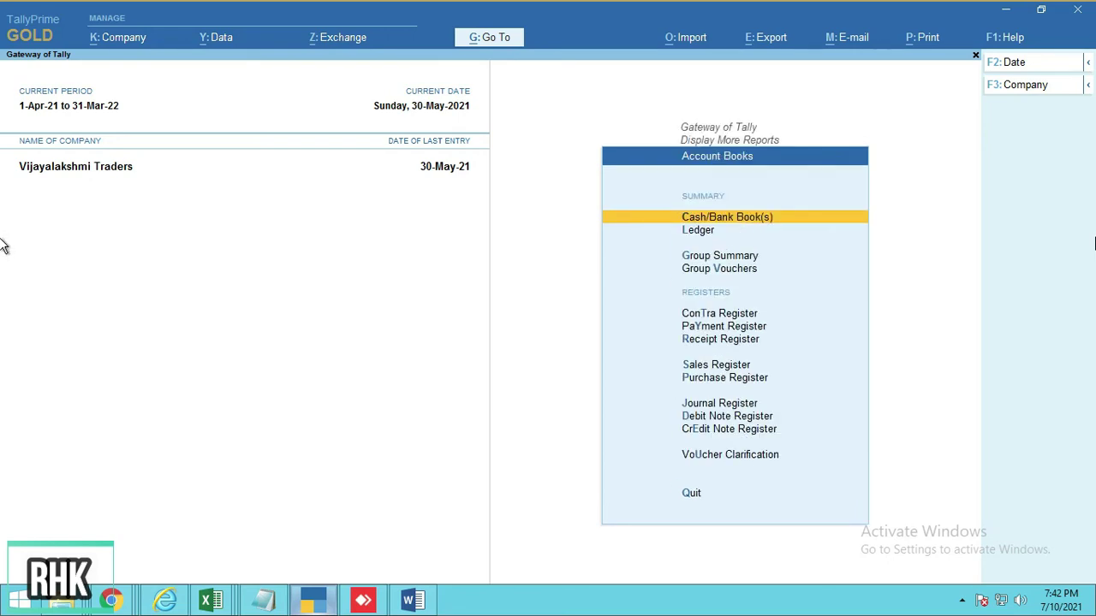
{"action": "key", "text": "s"}
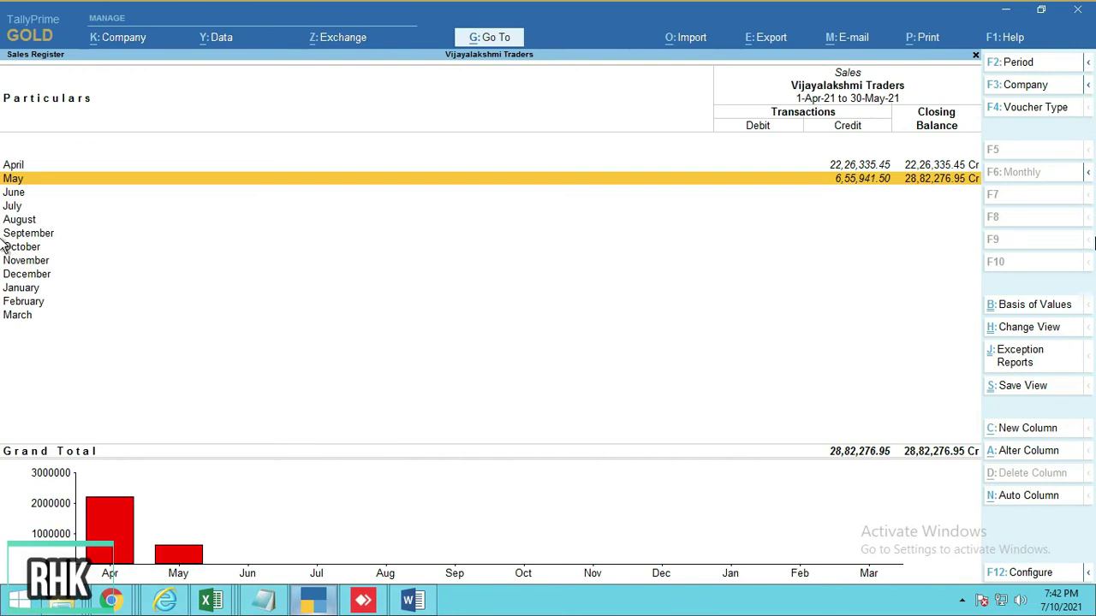
{"action": "key", "text": "Return"}
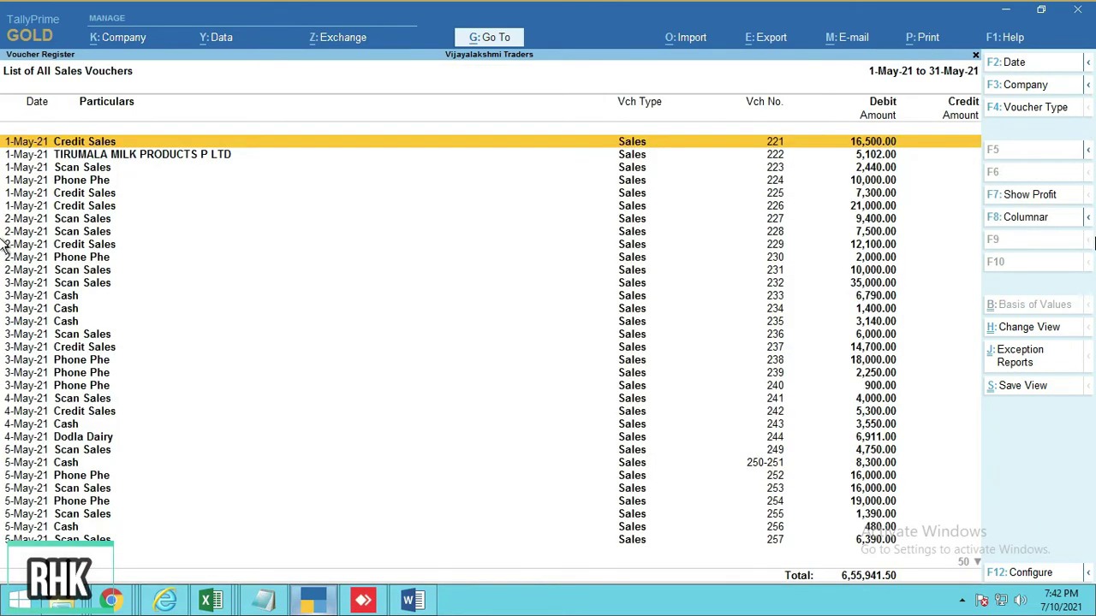
Quit Save View without saving and bring up the F8 Columnar settings.
{"action": "left_click", "coordinate": [1014, 394]}
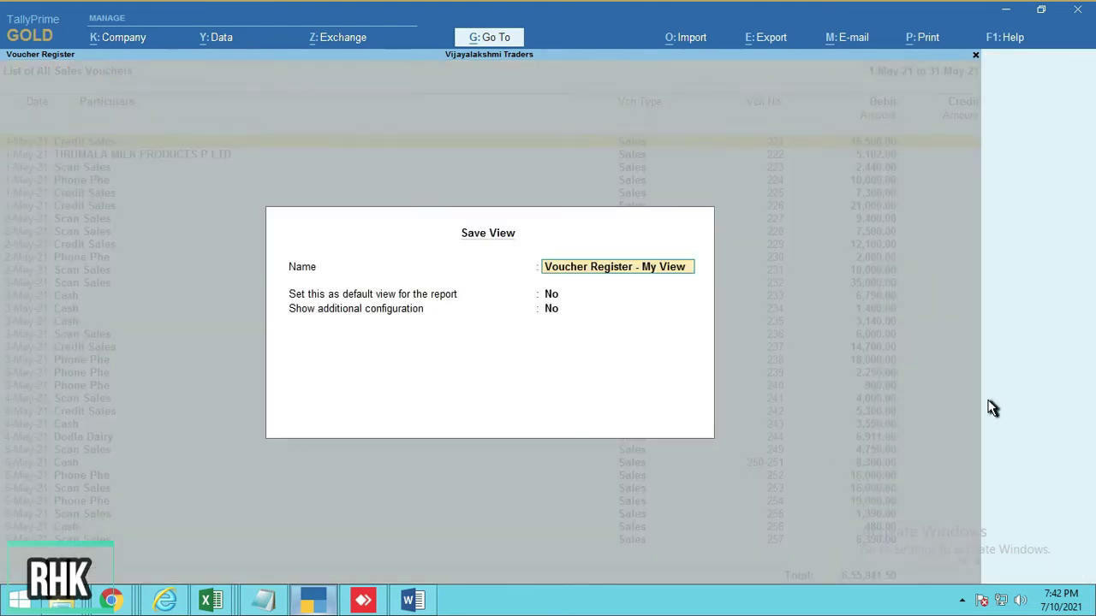
{"action": "key", "text": "Escape"}
{"action": "key", "text": "Escape"}
{"action": "key", "text": "y"}
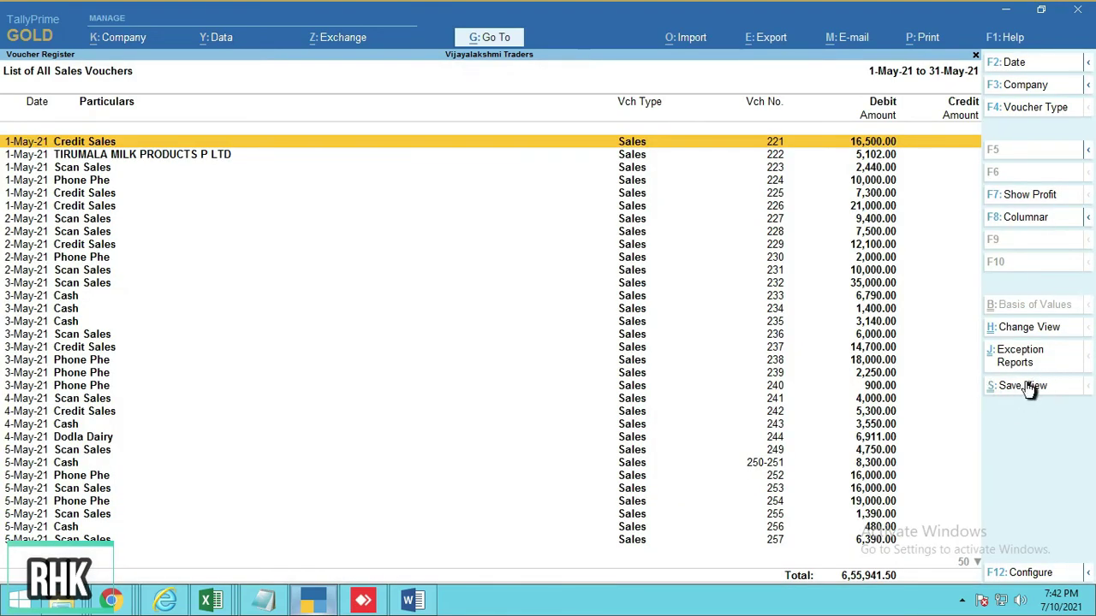
{"action": "left_click", "coordinate": [1025, 220]}
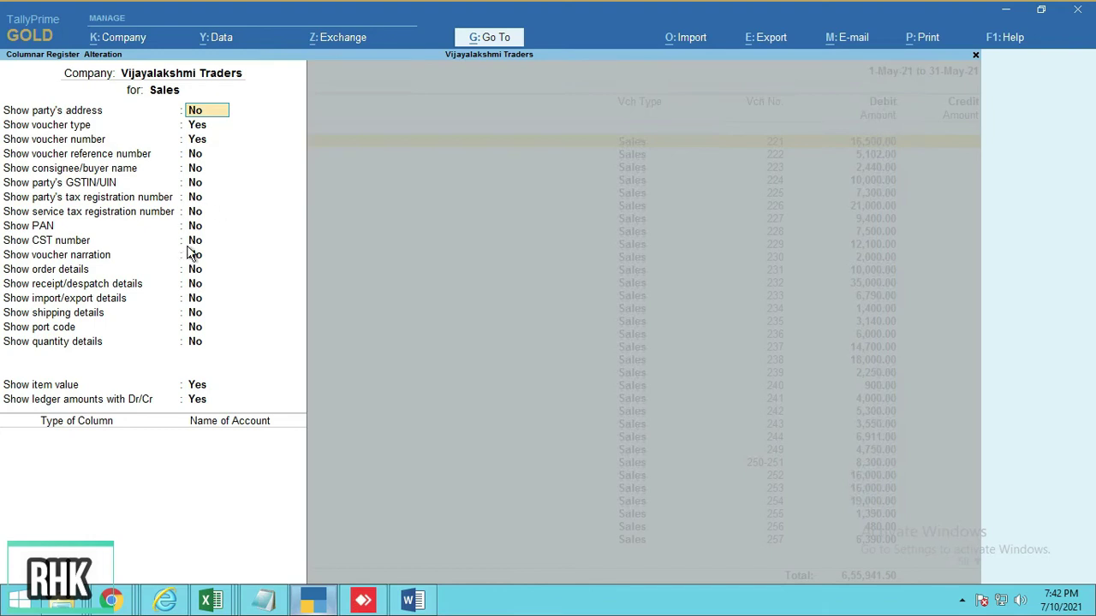
Set order details and port code columns to Yes in Columnar Register Alteration.
{"action": "left_click", "coordinate": [237, 239]}
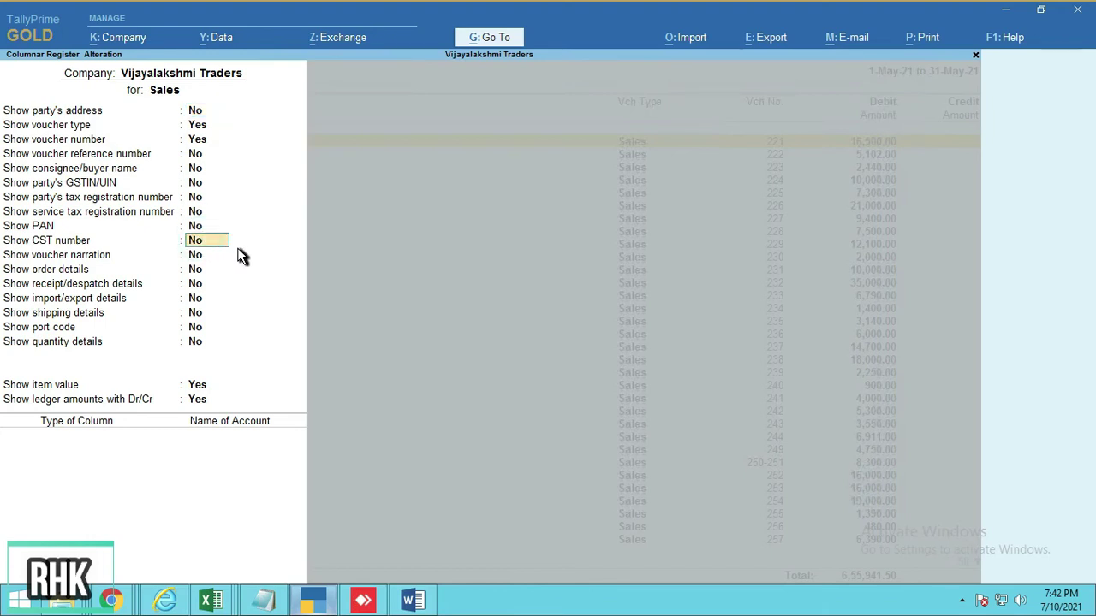
{"action": "left_click", "coordinate": [243, 256]}
{"action": "key", "text": "Return"}
{"action": "key", "text": "y"}
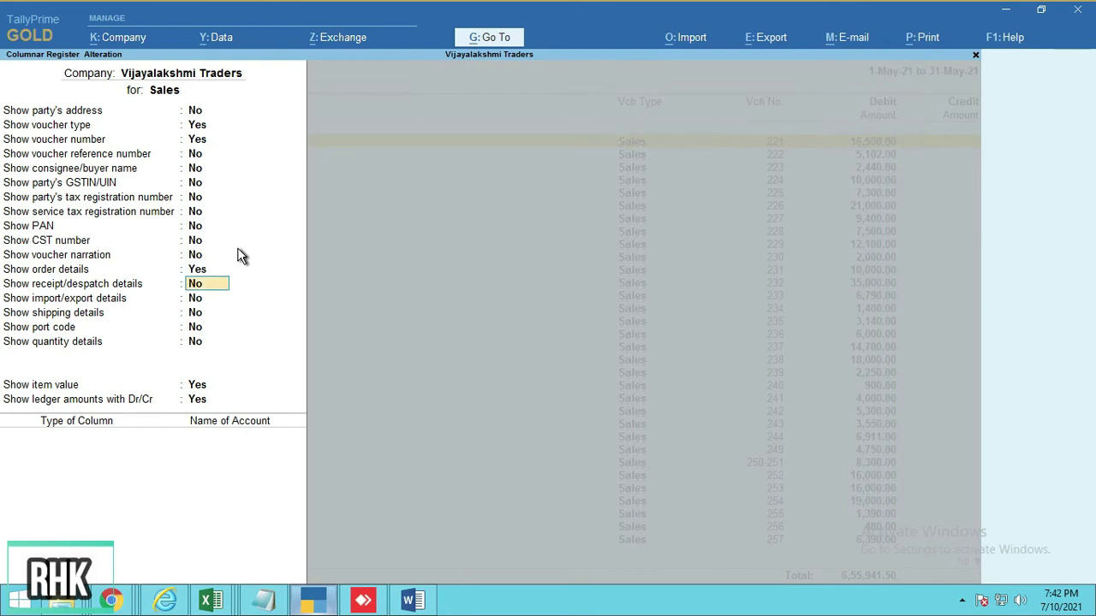
{"action": "key", "text": "Return"}
{"action": "key", "text": "Return"}
{"action": "key", "text": "Return"}
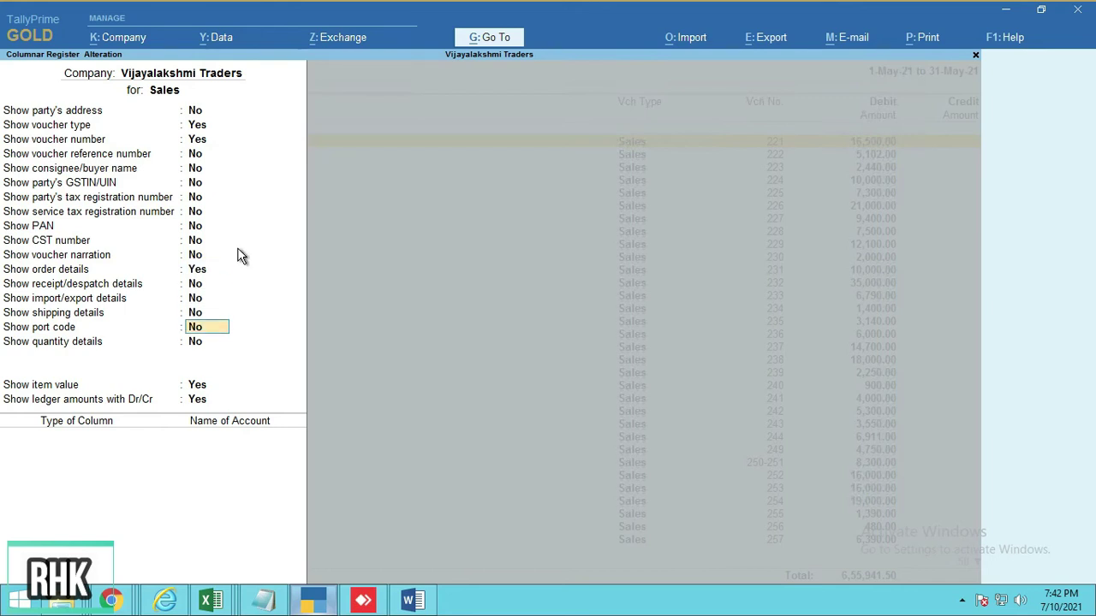
{"action": "key", "text": "y"}
{"action": "key", "text": "Return"}
Include the party's GSTIN/UIN column, accept, and review the columnar register.
{"action": "key", "text": "Up"}
{"action": "key", "text": "Up"}
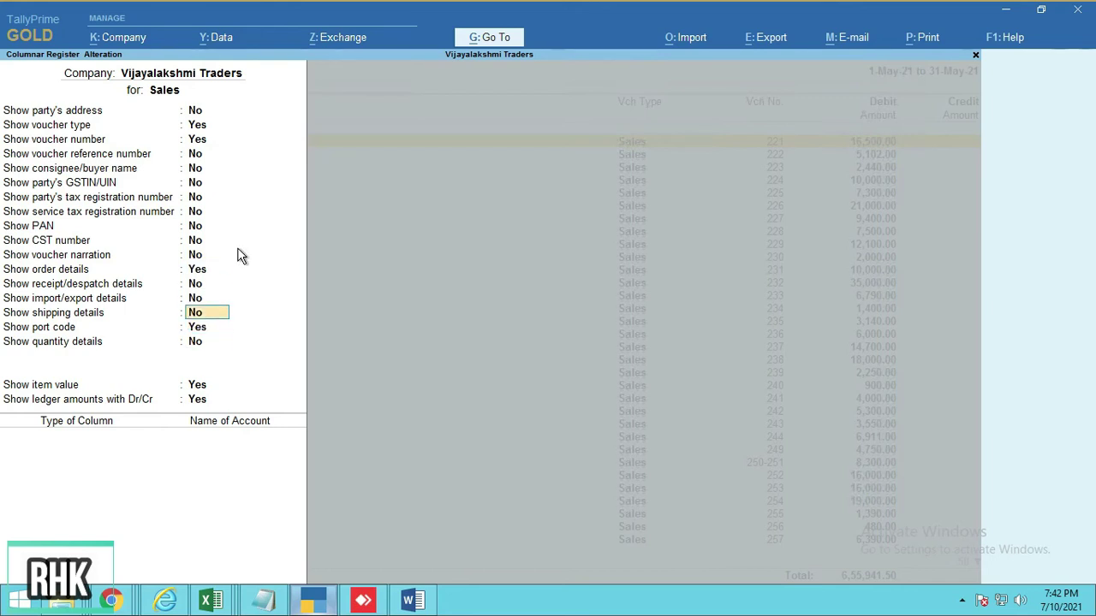
{"action": "key", "text": "Up"}
{"action": "key", "text": "Up"}
{"action": "key", "text": "Up"}
{"action": "key", "text": "Up"}
{"action": "key", "text": "Up"}
{"action": "key", "text": "Up"}
{"action": "key", "text": "Up"}
{"action": "key", "text": "Up"}
{"action": "key", "text": "Up"}
{"action": "key", "text": "y"}
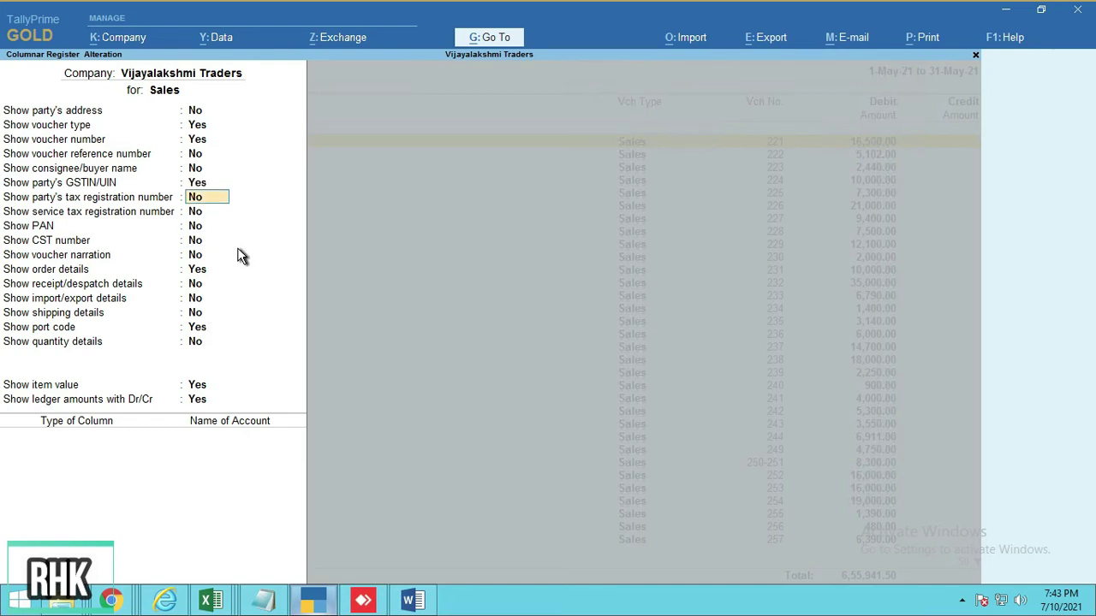
{"action": "key", "text": "Return"}
{"action": "key", "text": "Return"}
{"action": "key", "text": "Return"}
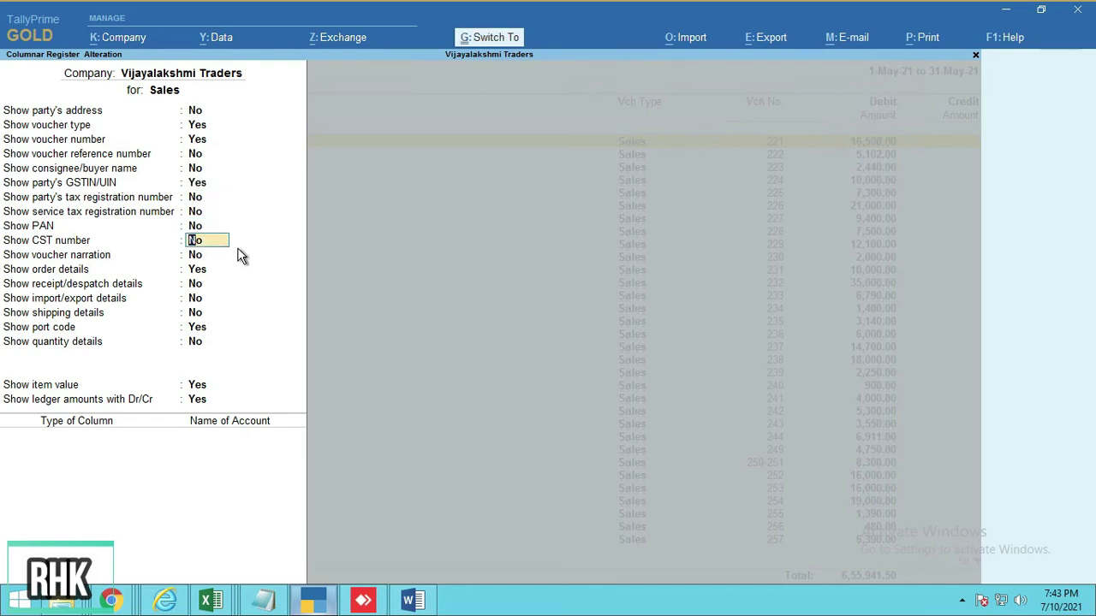
{"action": "key", "text": "ctrl+a"}
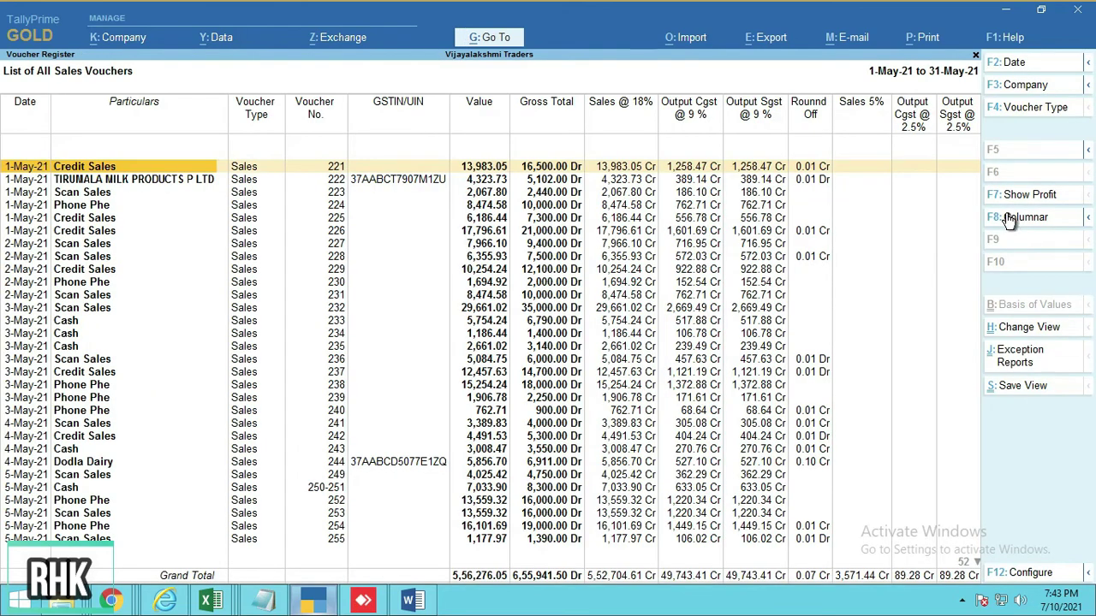
{"action": "key", "text": "Right"}
{"action": "key", "text": "Right"}
{"action": "key", "text": "Right"}
{"action": "key", "text": "Right"}
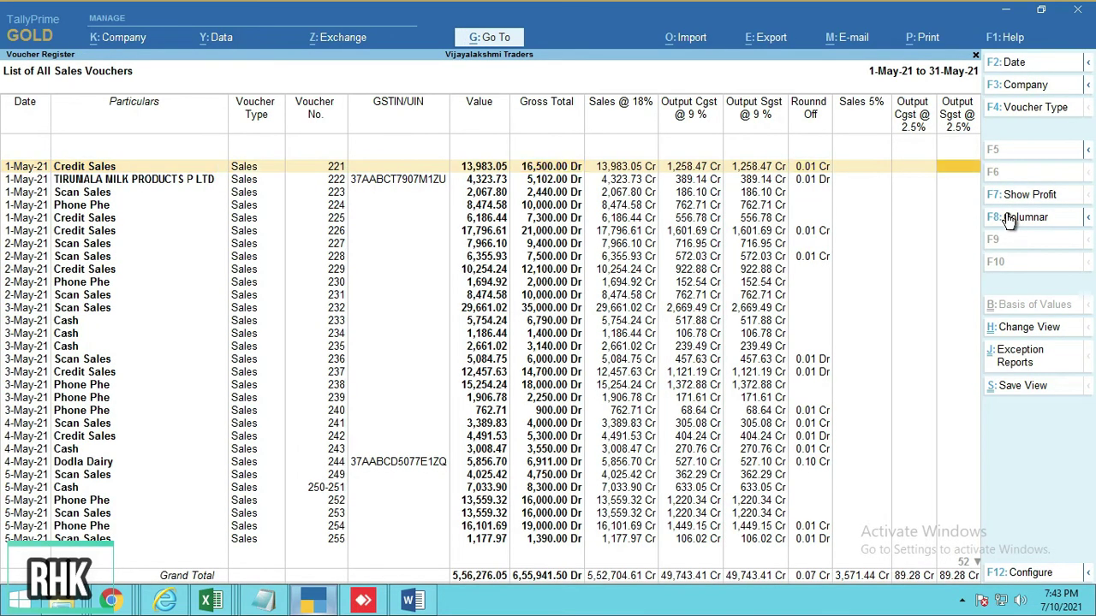
{"action": "key", "text": "Left"}
{"action": "key", "text": "Left"}
{"action": "key", "text": "Left"}
{"action": "key", "text": "Left"}
{"action": "key", "text": "Left"}
{"action": "key", "text": "Left"}
{"action": "key", "text": "Left"}
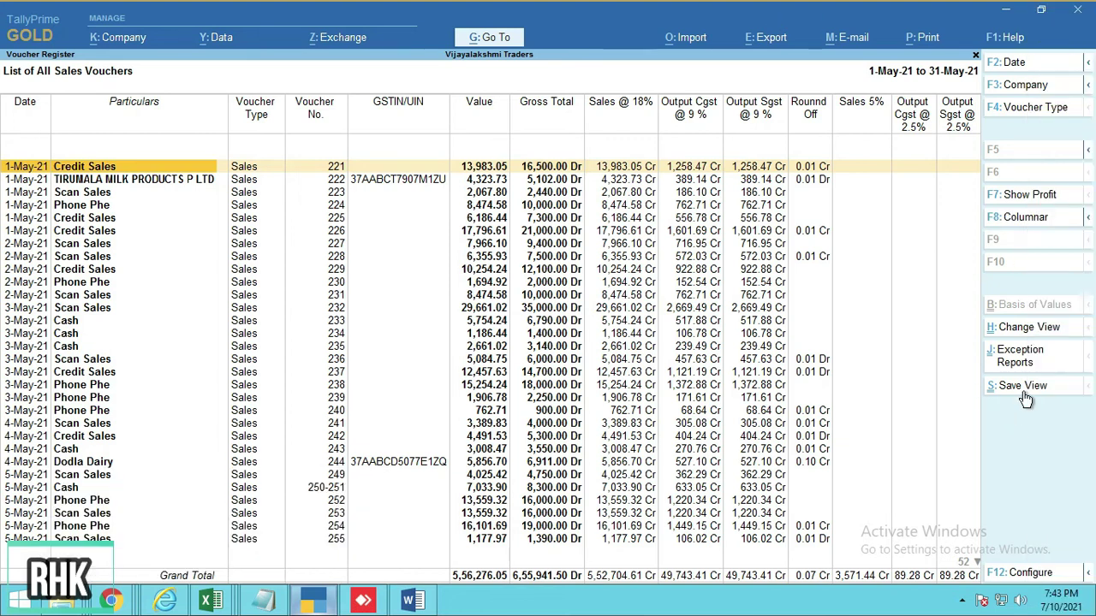
Name the new saved view 'Colum Report 1', not as the default view.
{"action": "left_click", "coordinate": [1018, 386]}
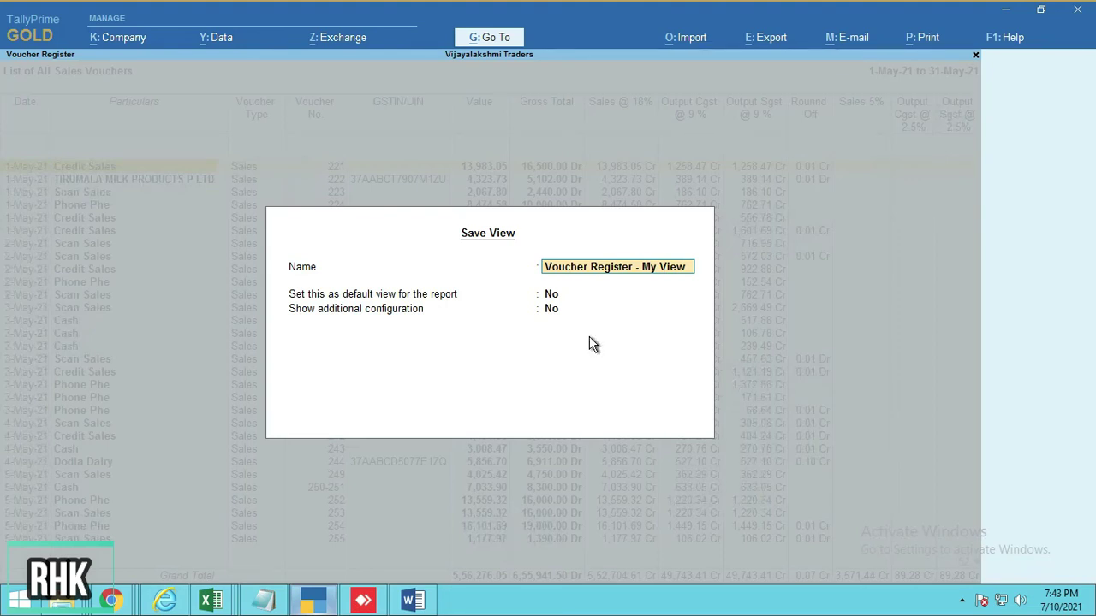
{"action": "type", "text": "Colum,"}
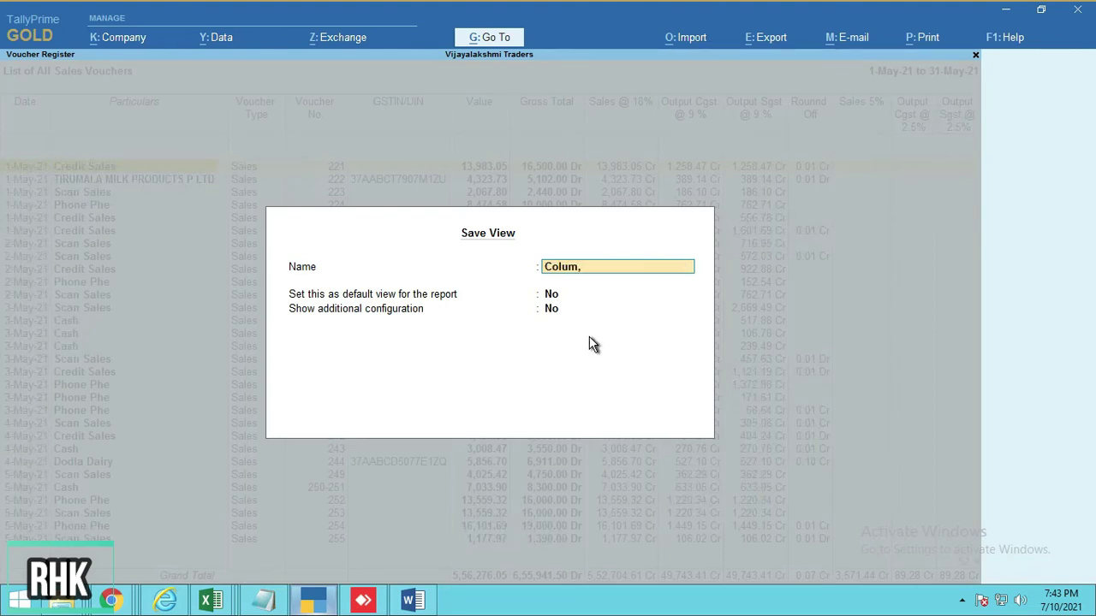
{"action": "key", "text": "BackSpace"}
{"action": "type", "text": "Re"}
{"action": "type", "text": "port 1"}
{"action": "key", "text": "Return"}
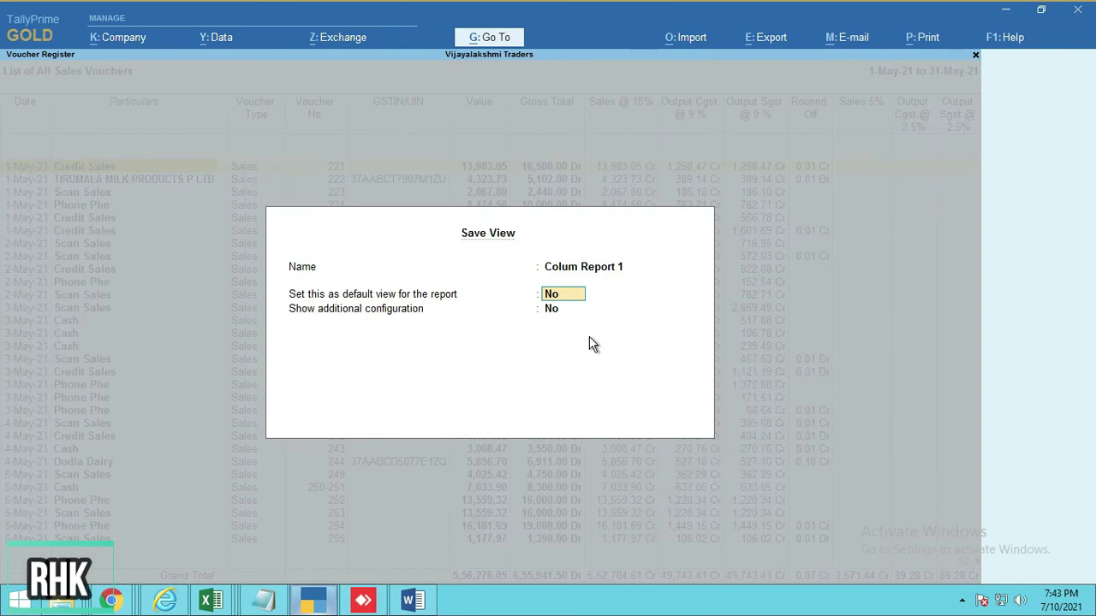
{"action": "key", "text": "Return"}
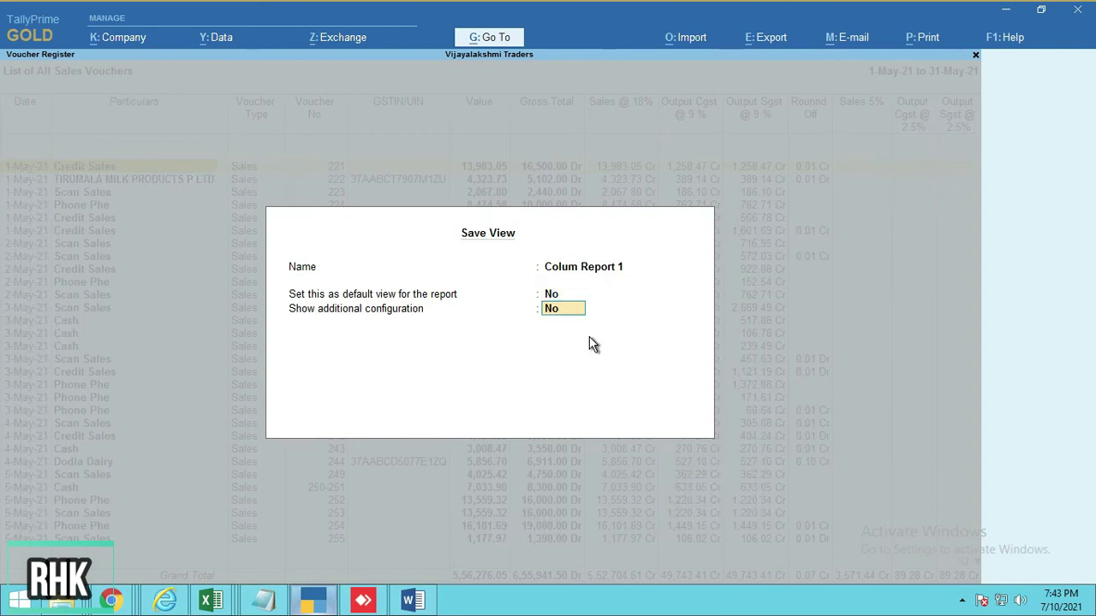
Enable additional configuration, store the view in Company without the period, and save.
{"action": "type", "text": "y"}
{"action": "key", "text": "Return"}
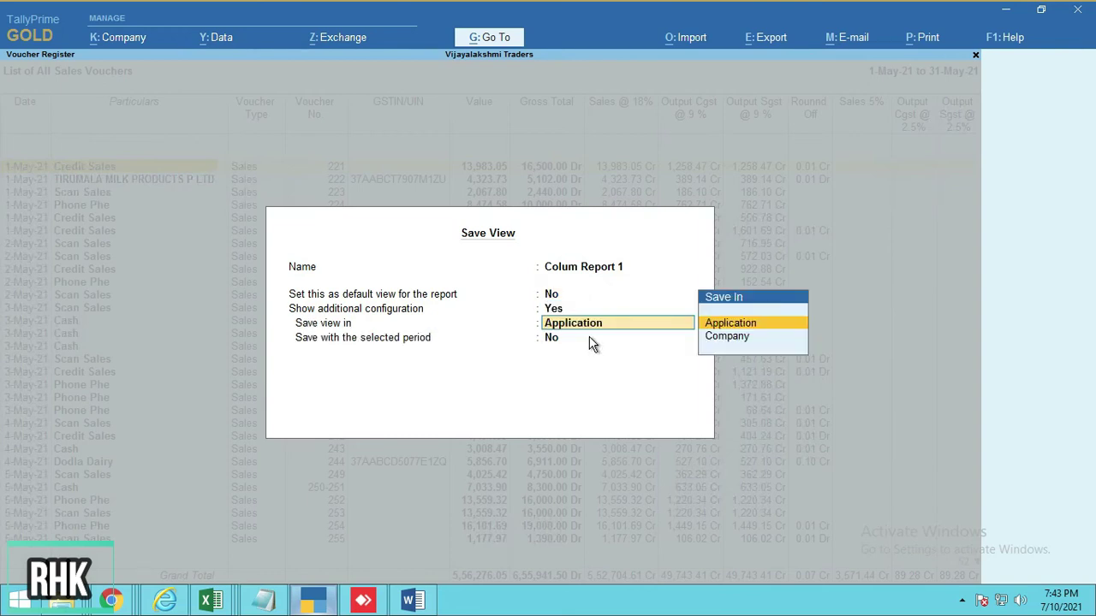
{"action": "key", "text": "Down"}
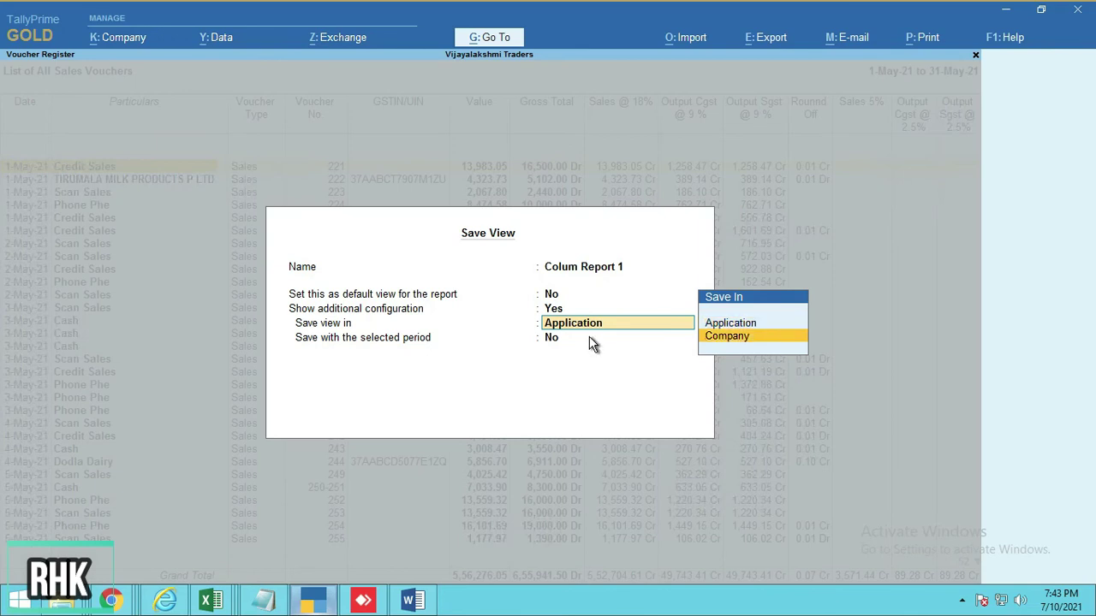
{"action": "key", "text": "Up"}
{"action": "key", "text": "Down"}
{"action": "key", "text": "Return"}
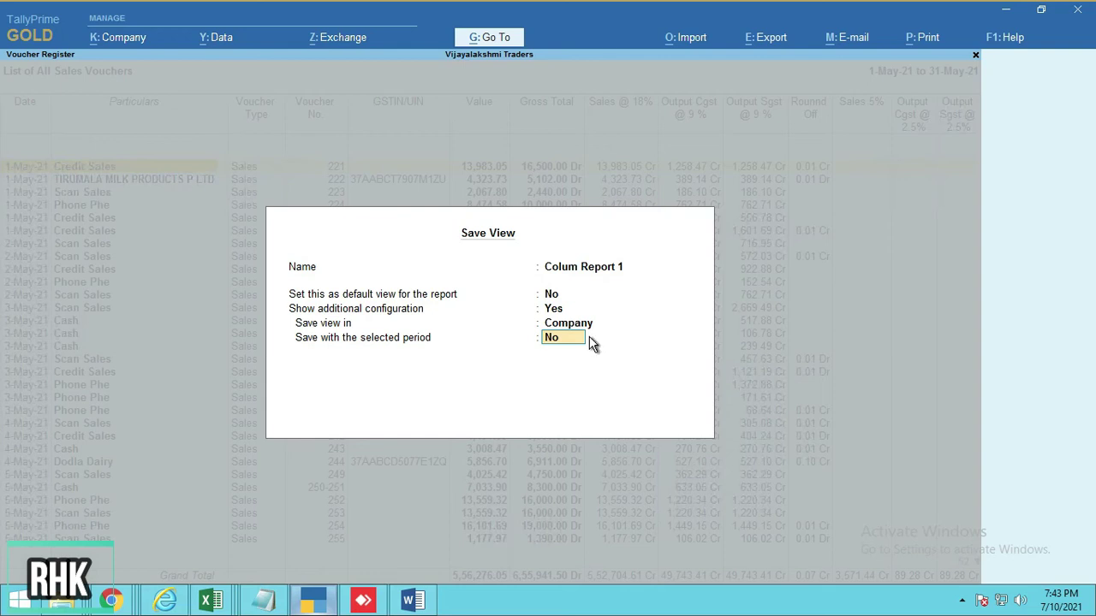
{"action": "key", "text": "Return"}
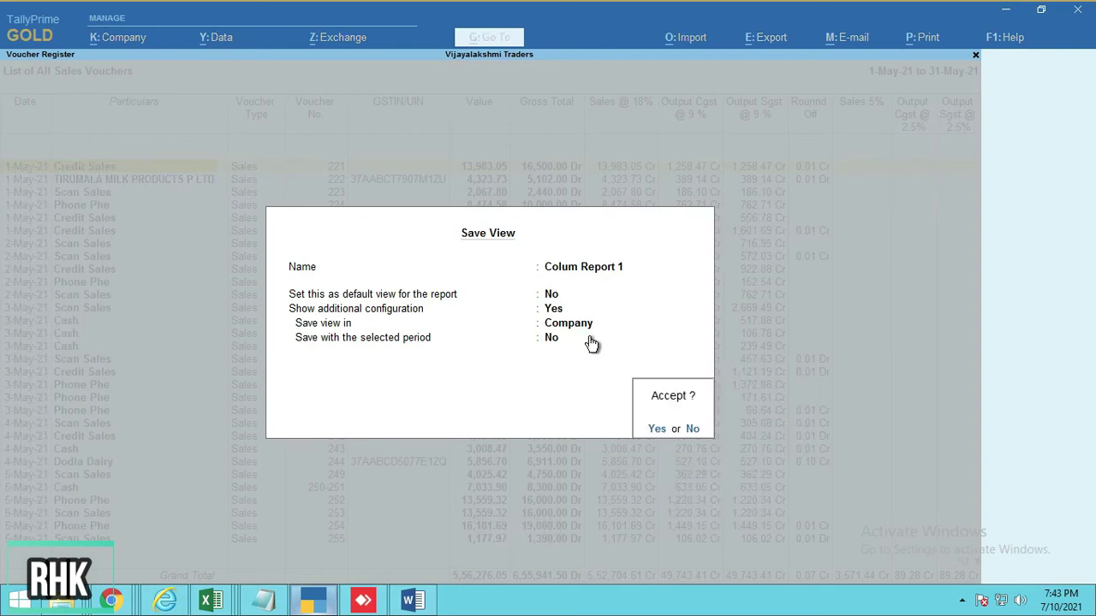
{"action": "key", "text": "Return"}
{"action": "key", "text": "Escape"}
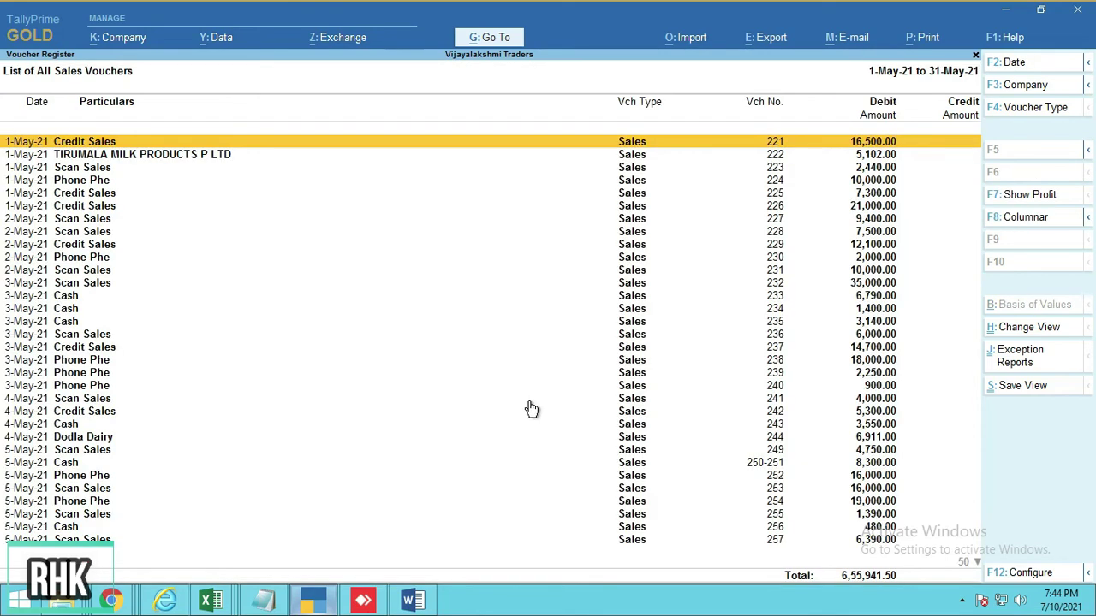
Switch the sales voucher list to the saved Colum Report 1 view via Change View.
{"action": "left_click", "coordinate": [1010, 327]}
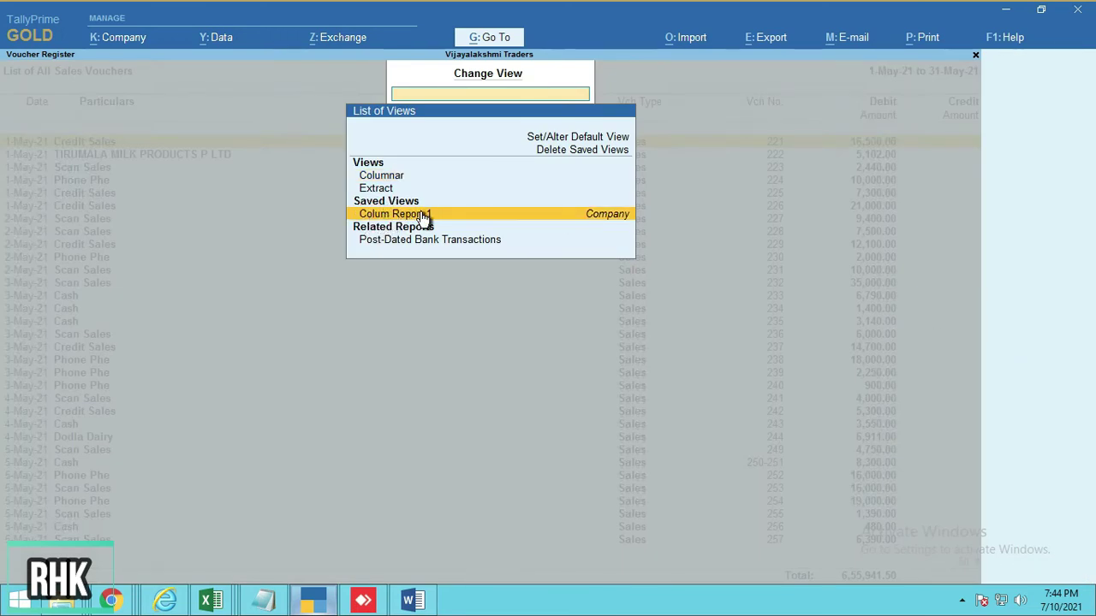
{"action": "left_click", "coordinate": [423, 216]}
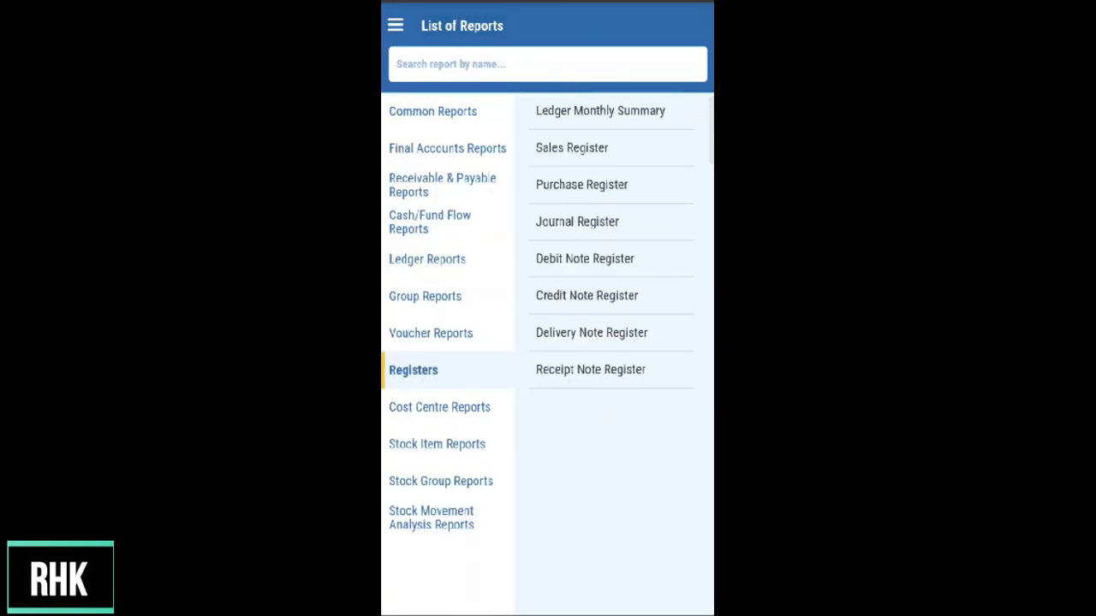
Open the Purchase Register from the mobile Registers list for 1-Apr-21 to 7-Jul-21.
{"action": "left_click", "coordinate": [634, 182]}
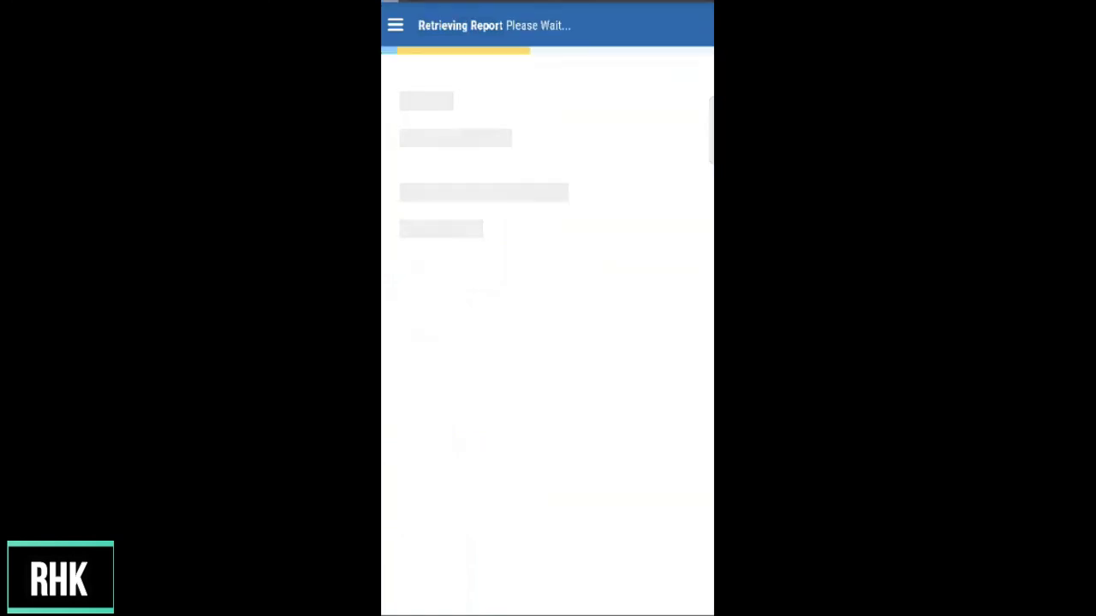